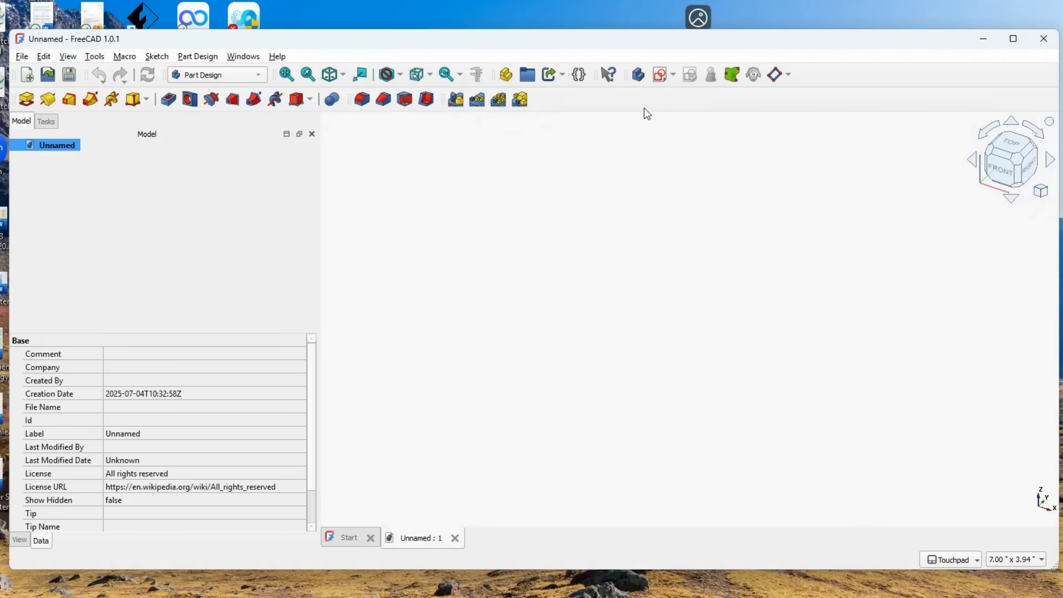
Step: Create a new Part Design body in the empty document
left_click(637, 74)
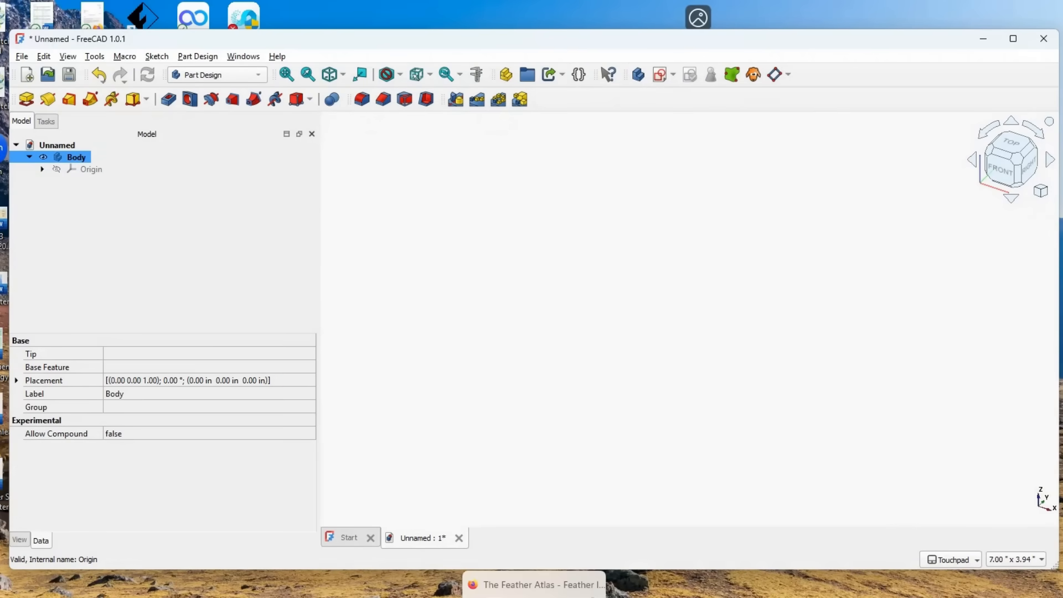
Step: Switch to the Firefox Feather Atlas page showing the duck feathers
left_click(672, 574)
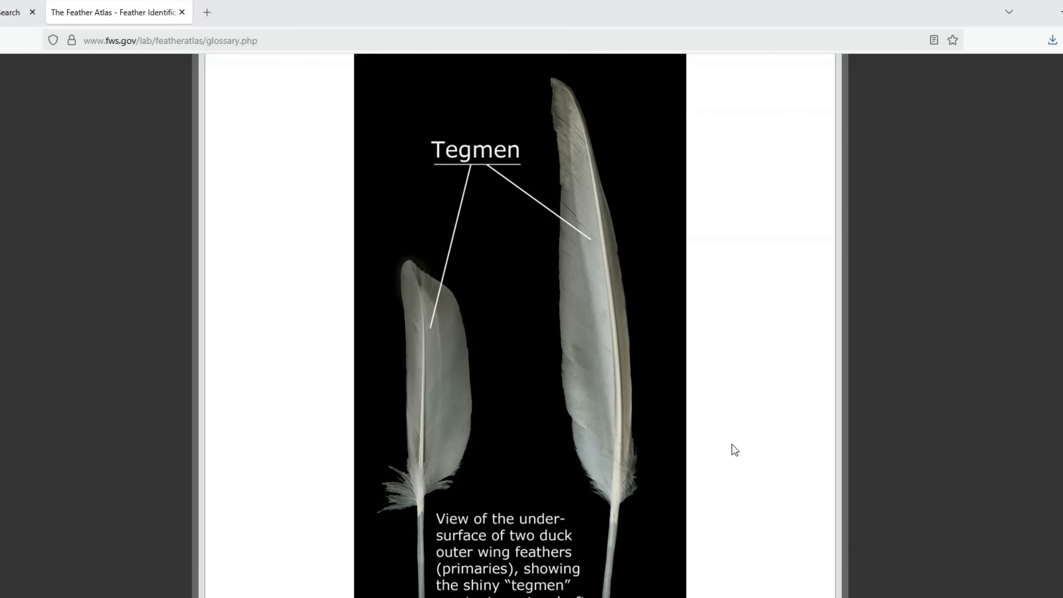
Step: Save the Tegmen duck feather image via its context menu
right_click(608, 341)
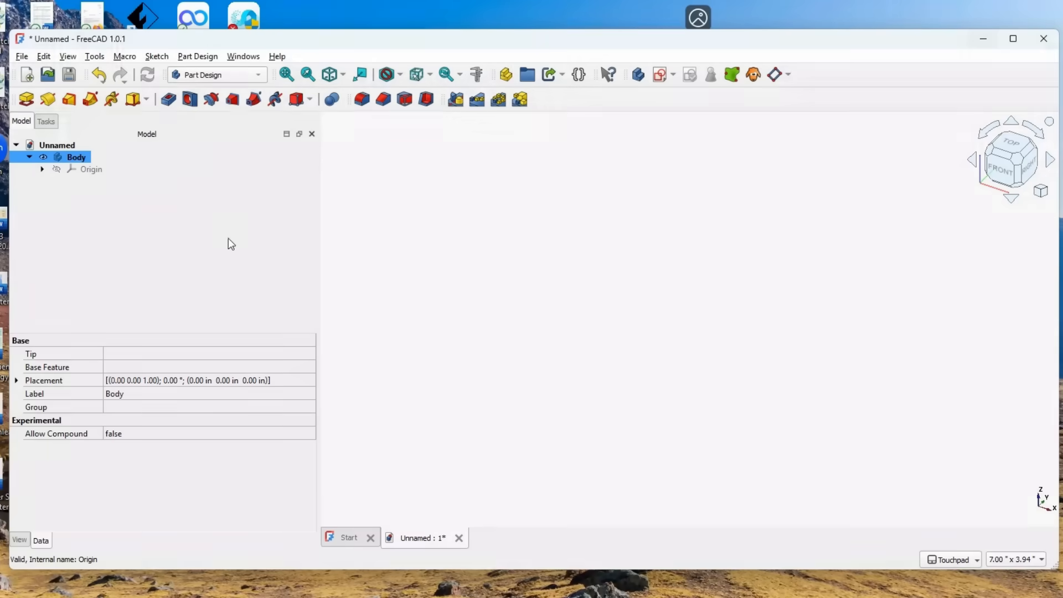
Step: Import the TegmenGlossary feather image as an image plane and view it from the top
left_click(22, 57)
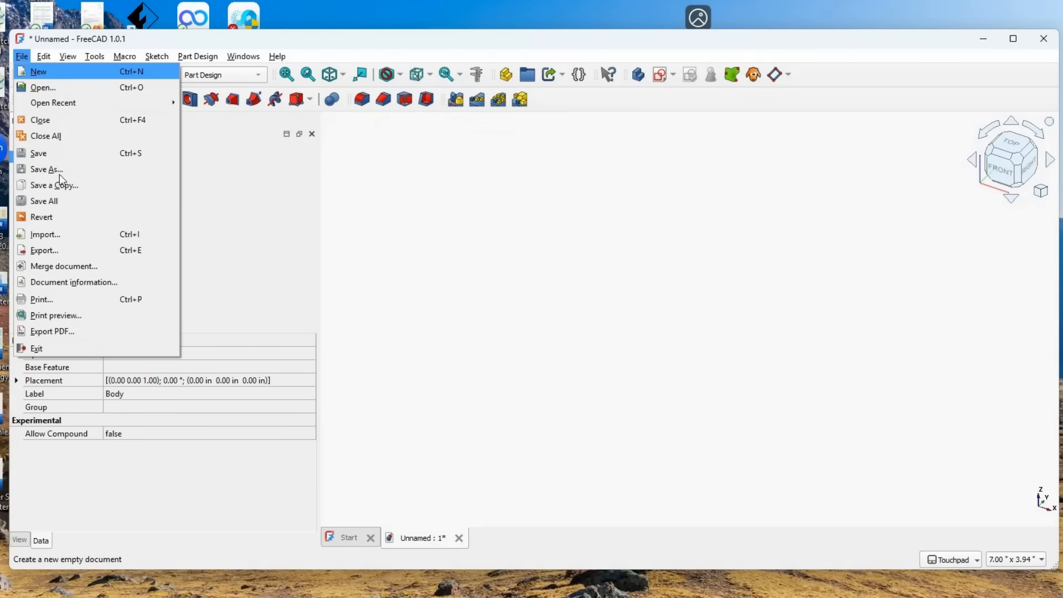
left_click(67, 234)
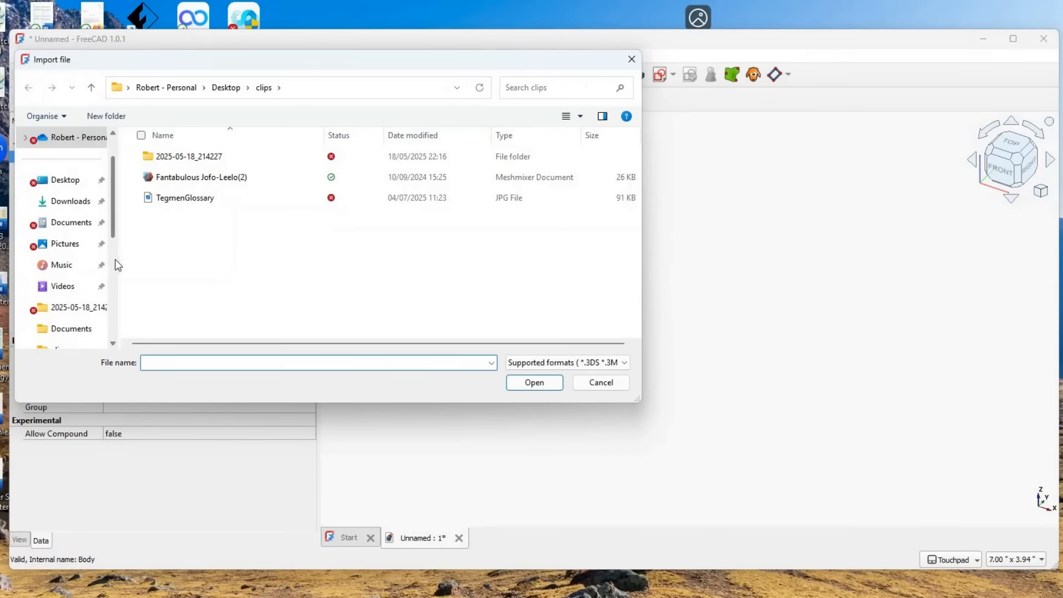
left_click(174, 201)
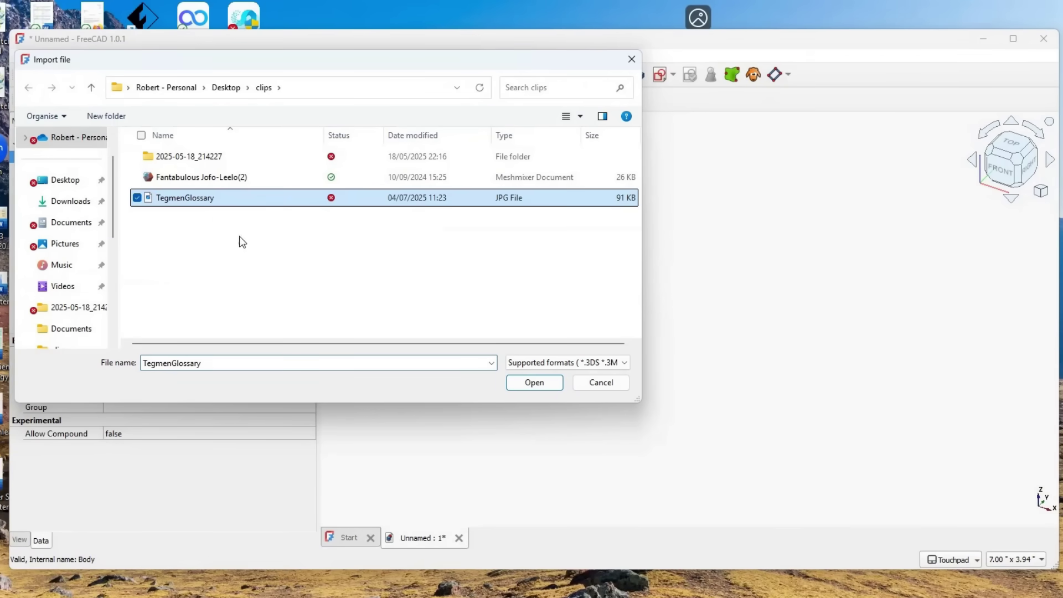
left_click(536, 383)
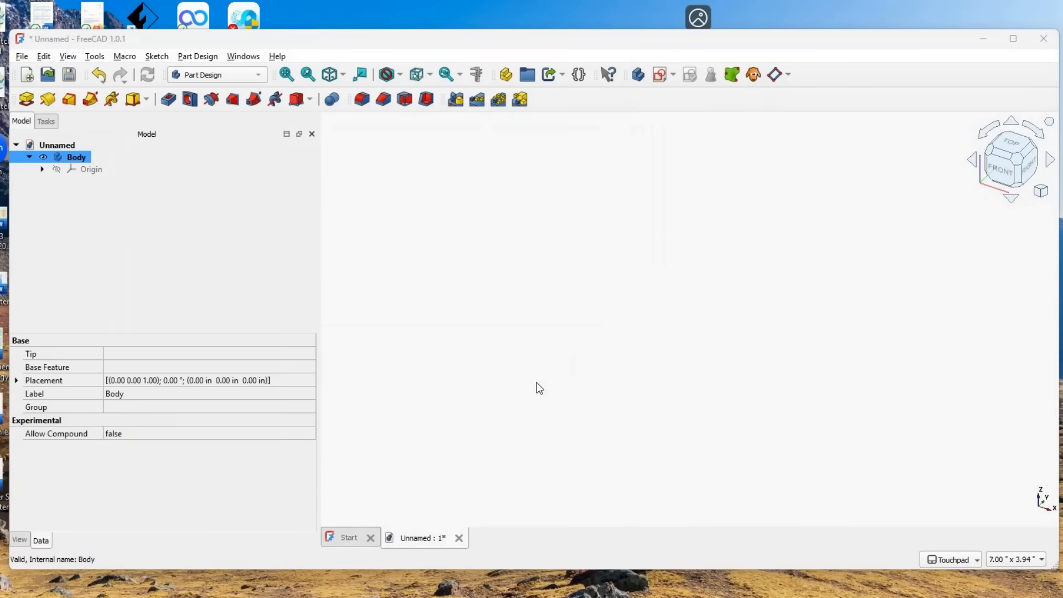
left_click(1012, 142)
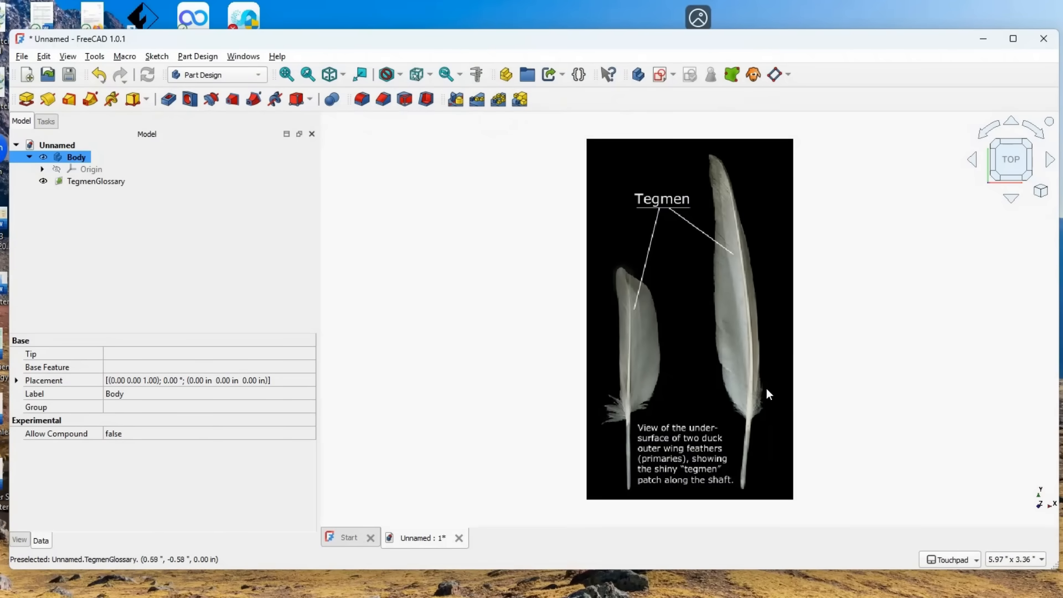
left_click(94, 182)
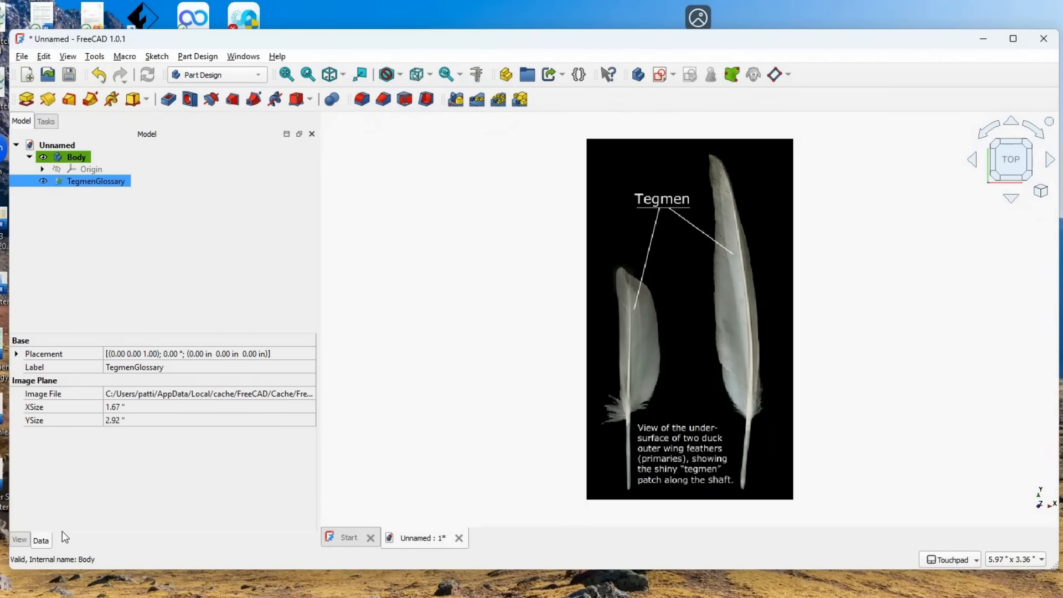
Step: Set the TegmenGlossary image plane's View transparency to 75
left_click(18, 541)
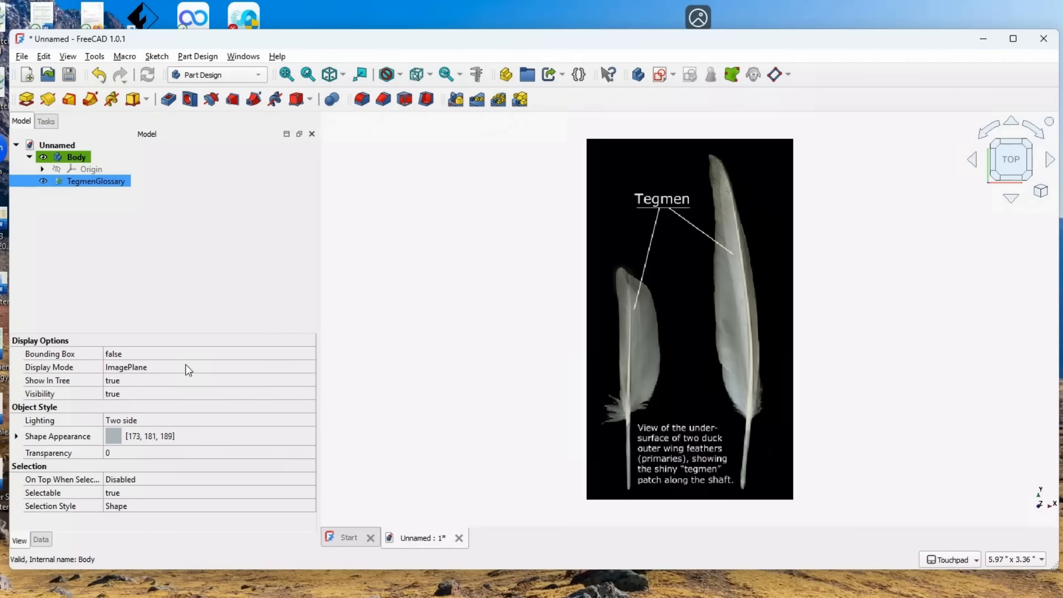
left_click(113, 454)
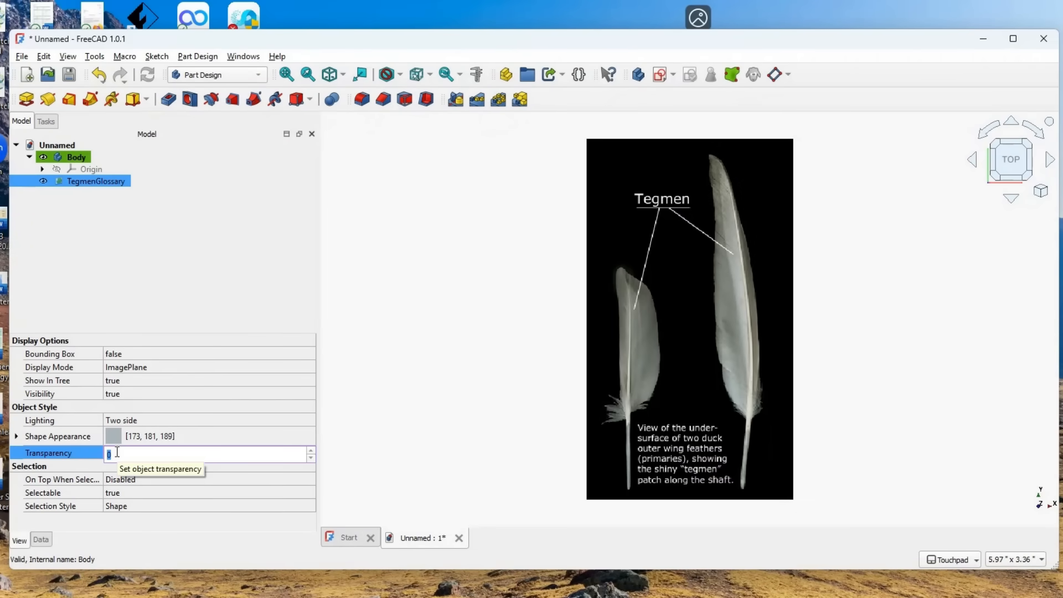
type("75")
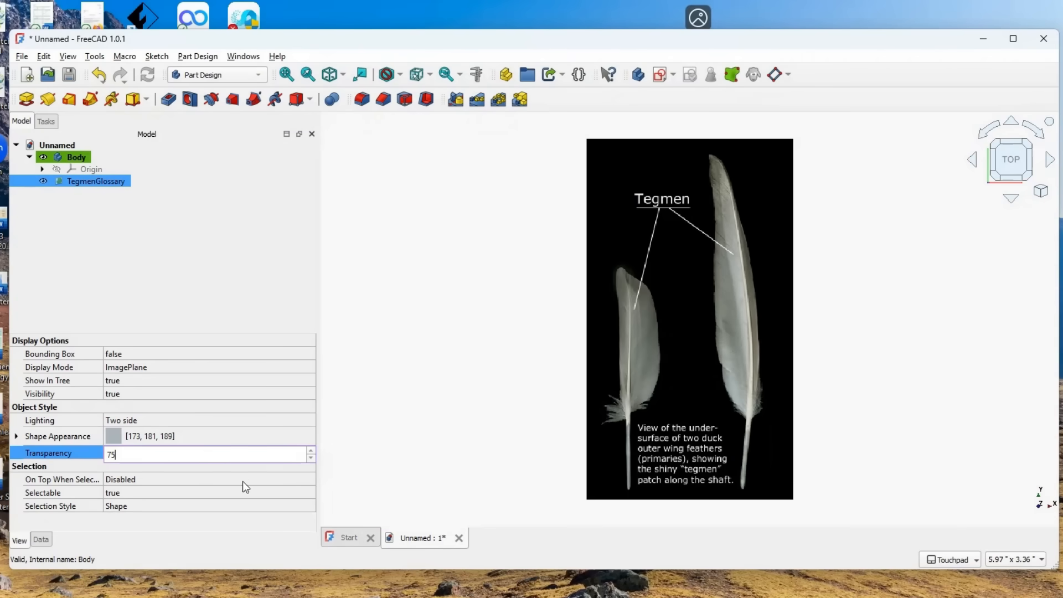
left_click(248, 481)
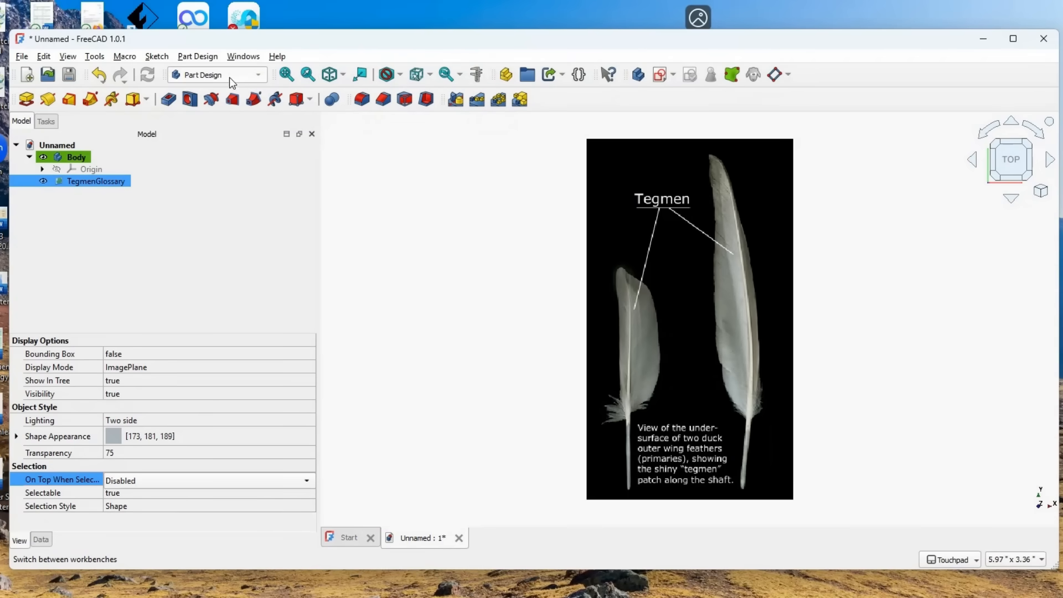
Step: Switch to the Curves workbench and start a freehand B-spline over the feather
left_click(256, 73)
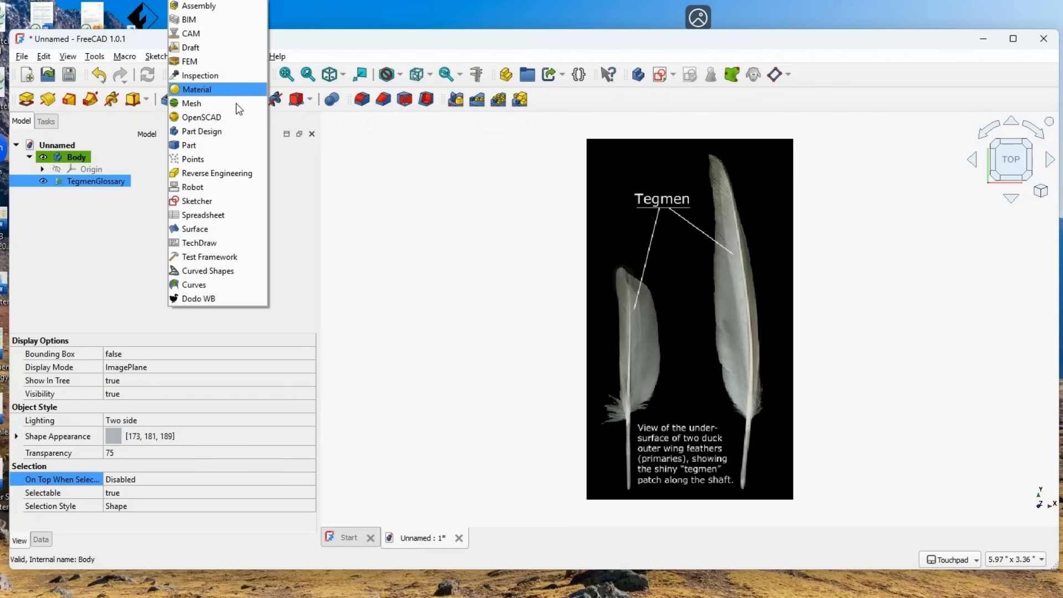
left_click(215, 285)
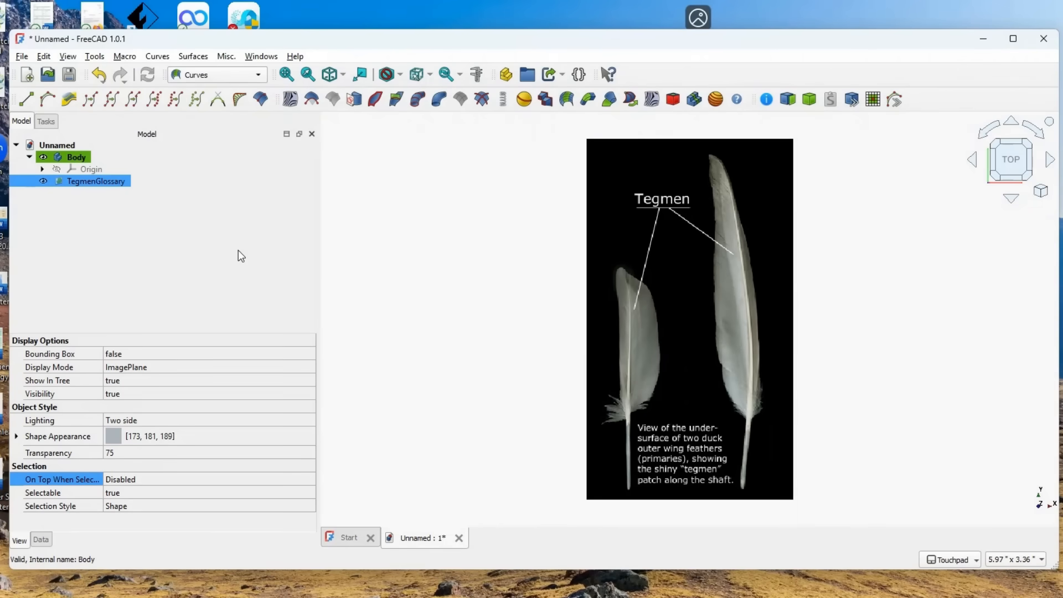
left_click(48, 100)
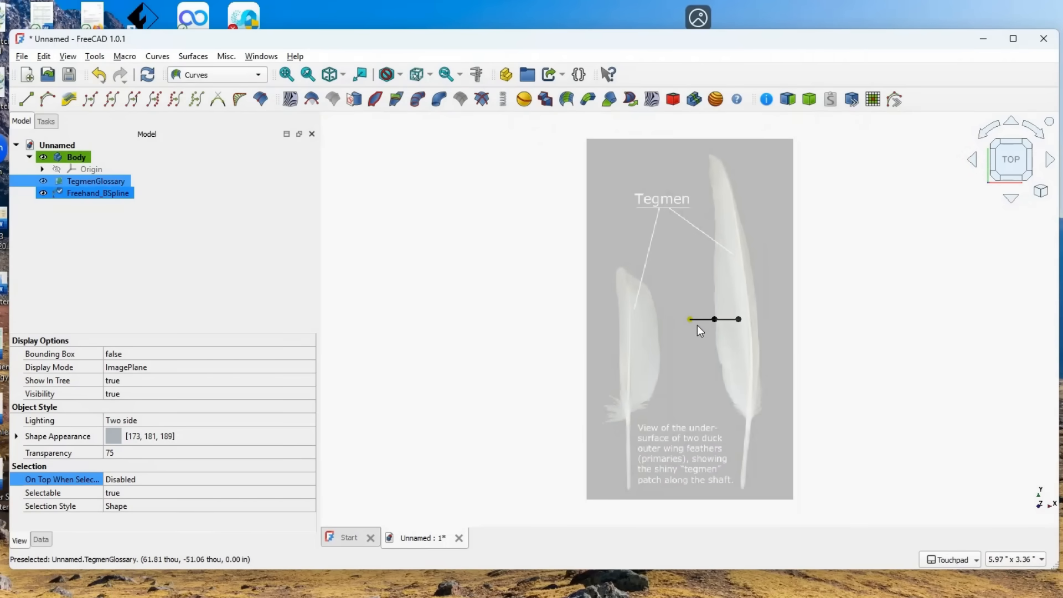
Step: Stretch the spline from feather tip to base and insert a pole along the feather edge
left_click(689, 320)
left_click_drag(689, 323, 711, 160)
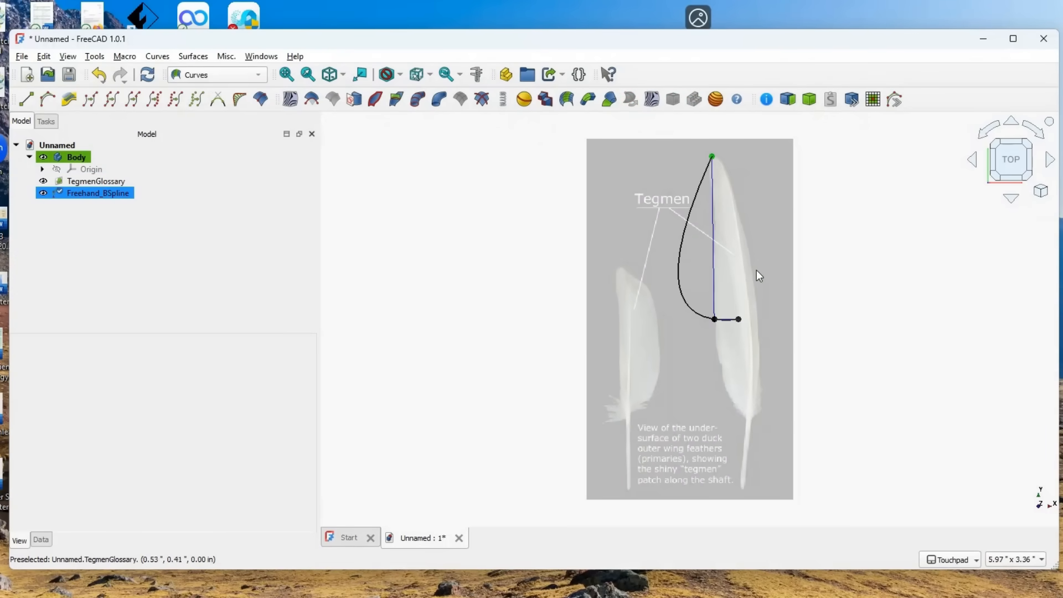
mouse_move(715, 318)
left_mouse_down()
mouse_move(739, 317)
mouse_move(739, 202)
mouse_move(721, 163)
left_mouse_up()
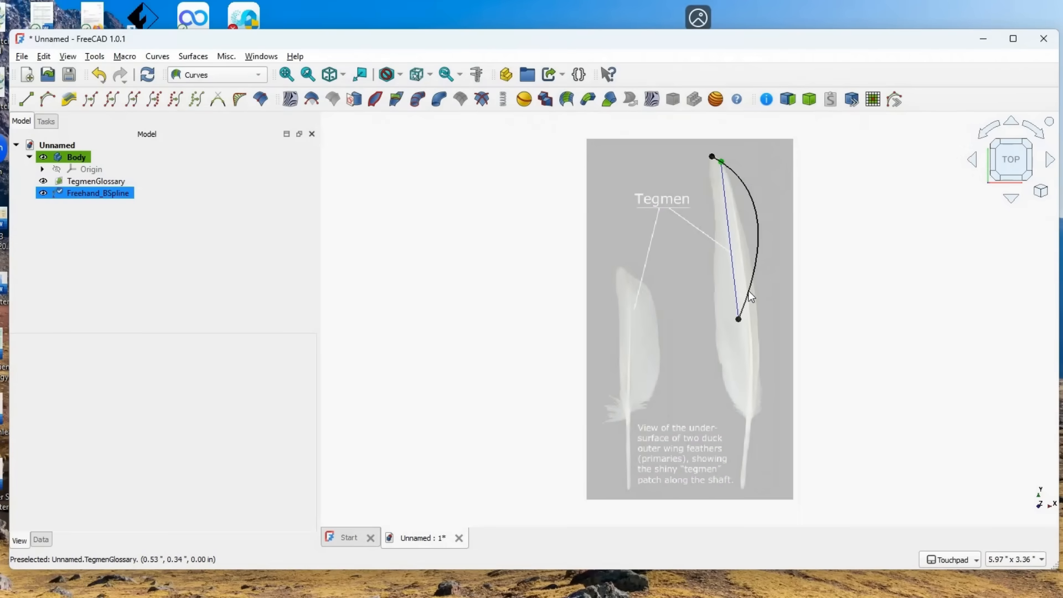
left_click_drag(738, 319, 756, 425)
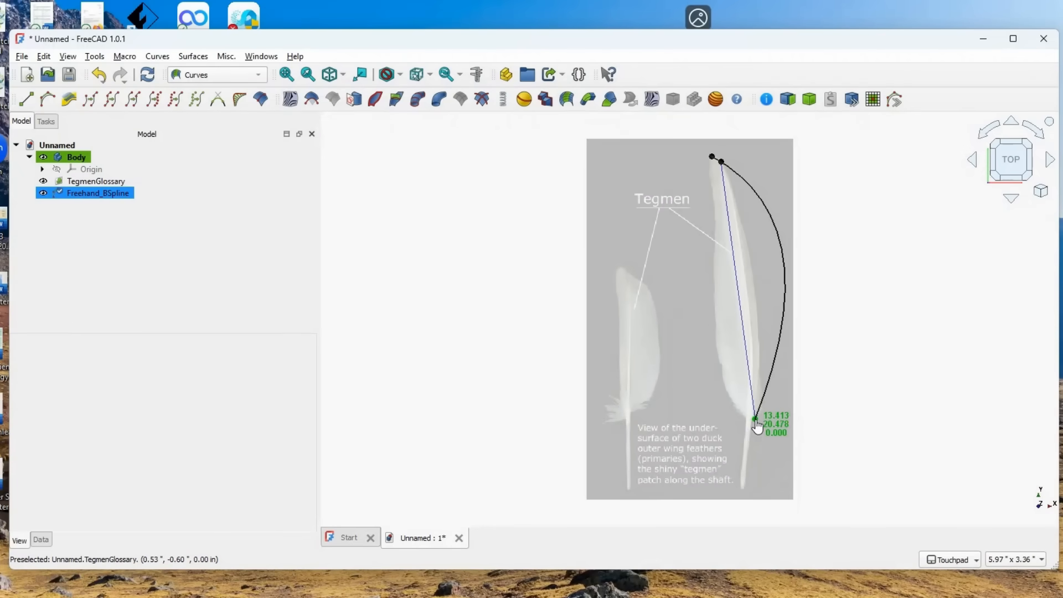
left_click(741, 324)
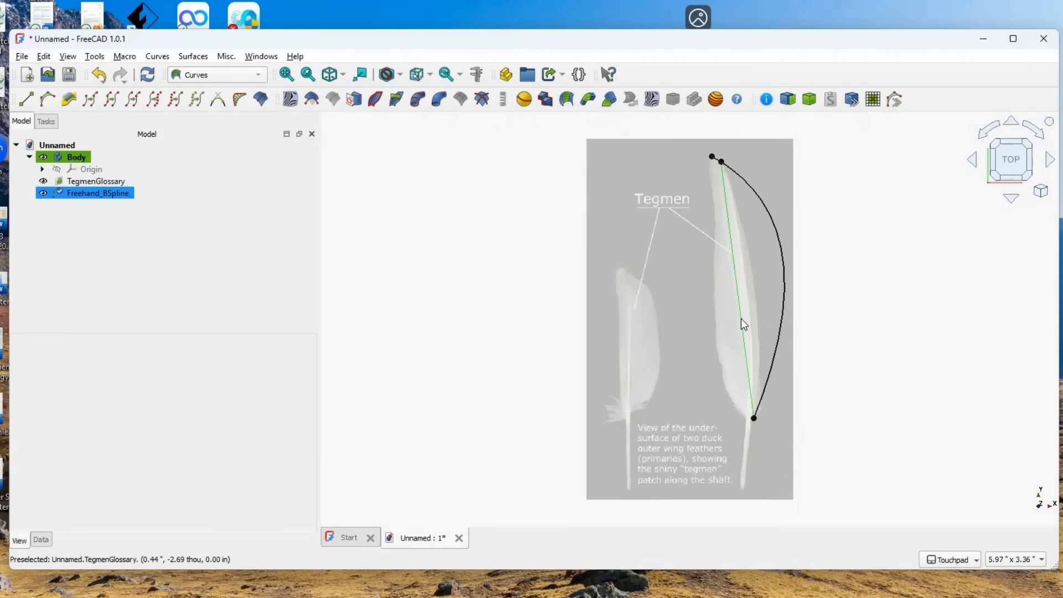
key("i")
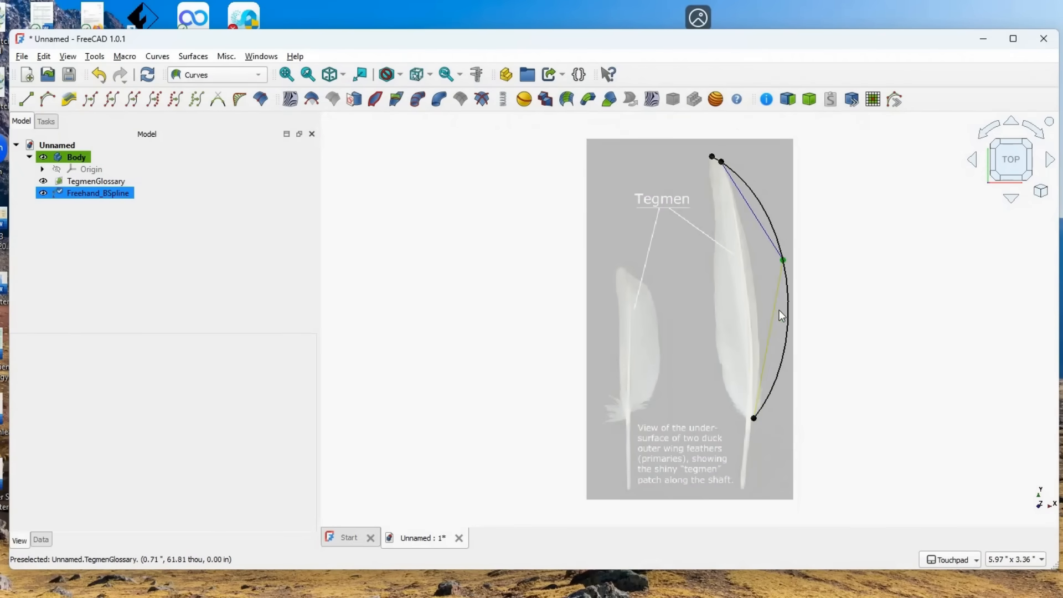
mouse_move(782, 261)
left_mouse_down()
mouse_move(751, 234)
mouse_move(763, 391)
left_mouse_up()
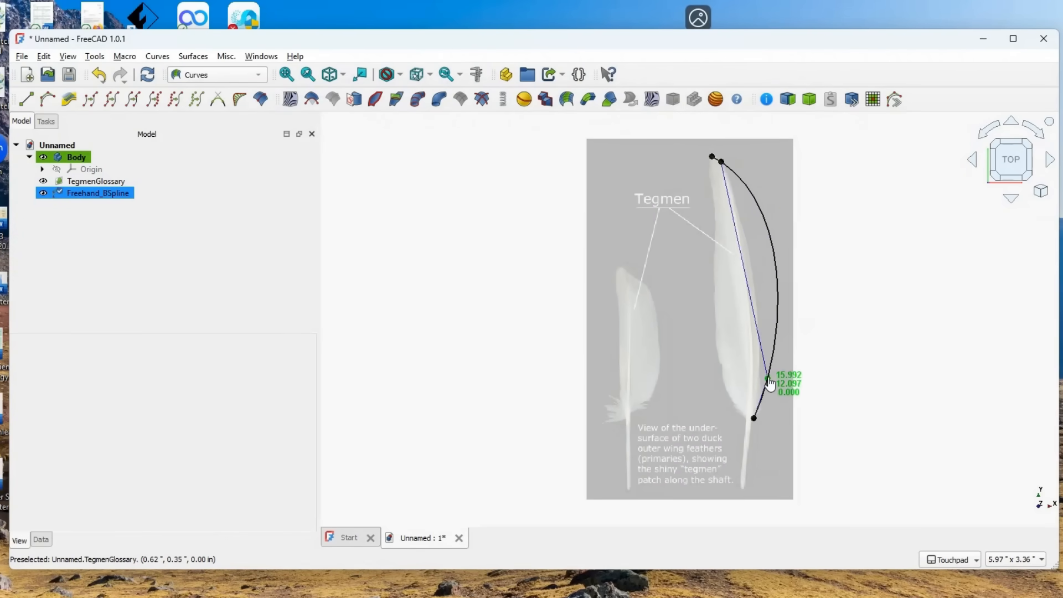
left_click_drag(763, 390, 759, 389)
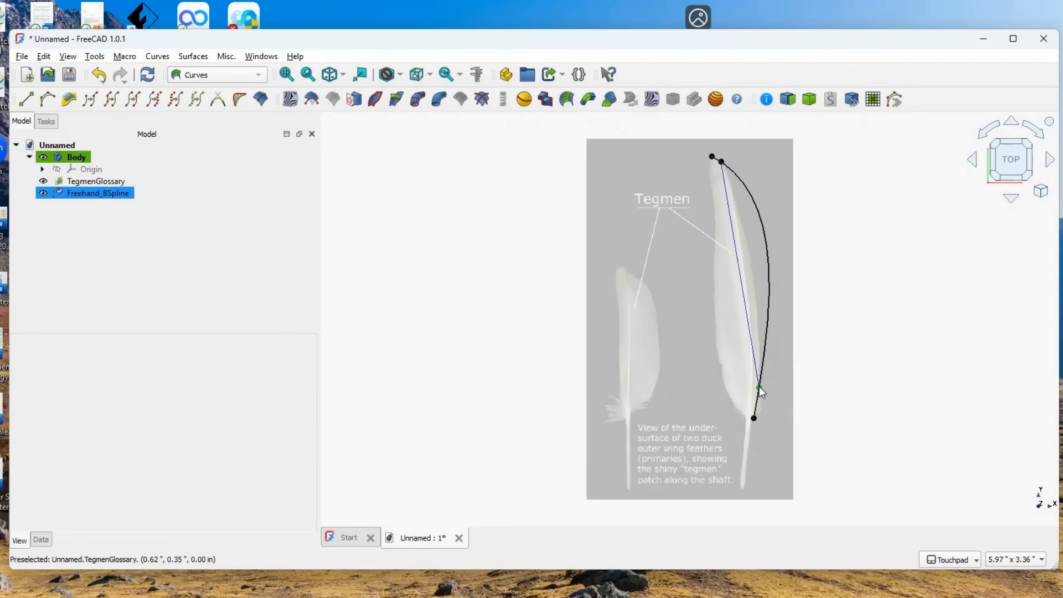
Step: Insert further poles and drag them so the curve follows the feather edge up to the tip
left_click(743, 291)
mouse_move(751, 296)
left_mouse_down()
mouse_move(767, 266)
mouse_move(760, 330)
left_mouse_up()
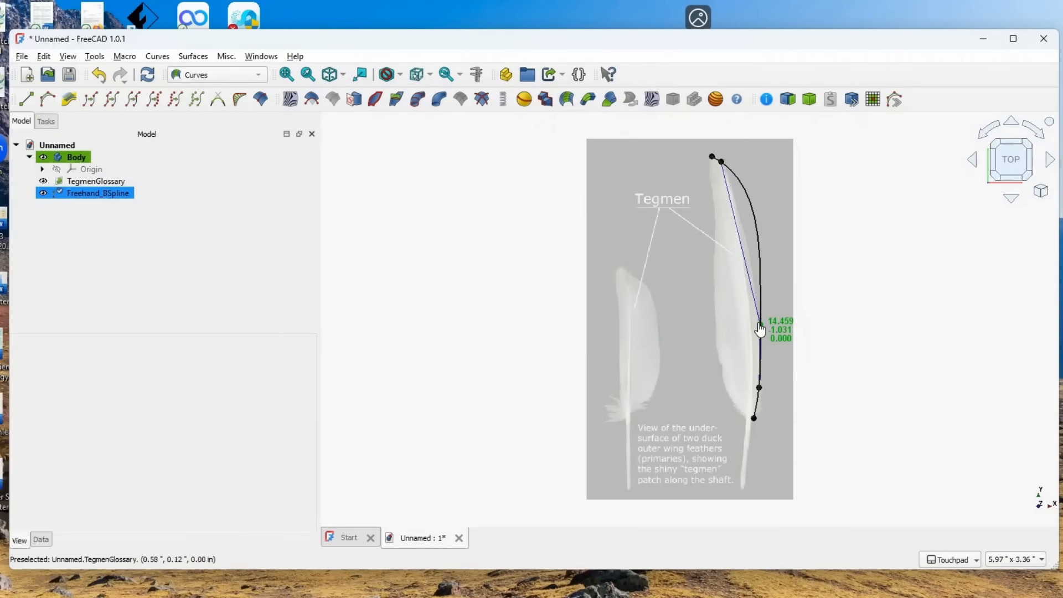
mouse_move(740, 251)
left_mouse_down()
mouse_move(751, 256)
mouse_move(740, 254)
left_mouse_up()
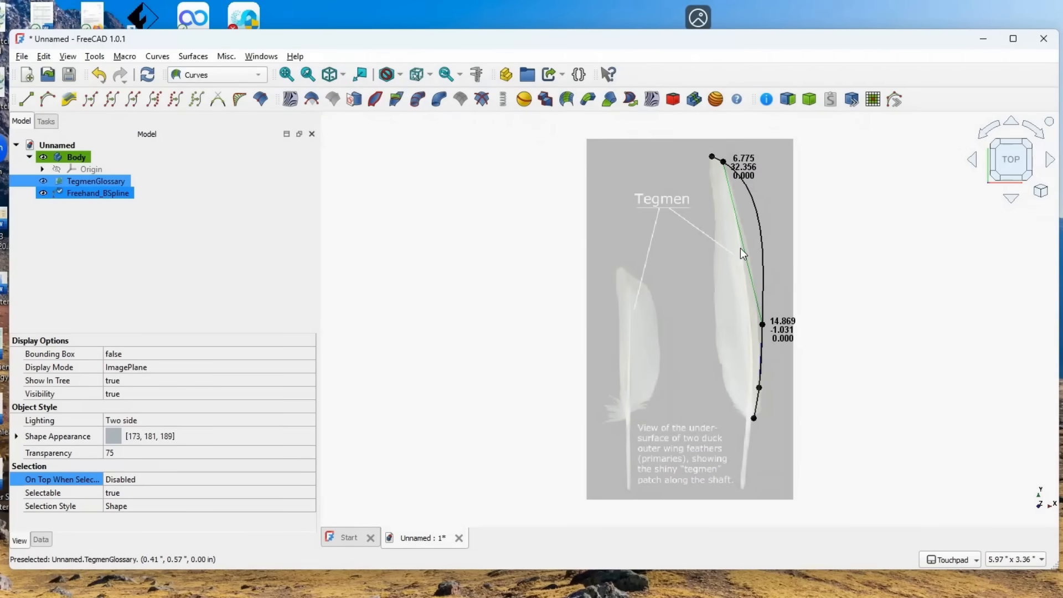
key("i")
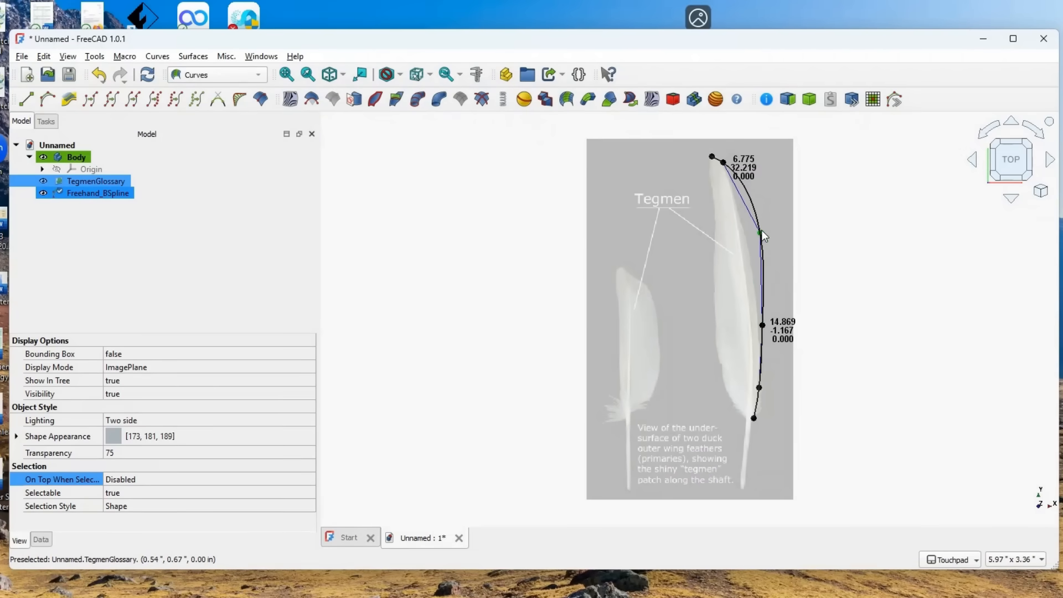
left_click_drag(760, 233, 753, 259)
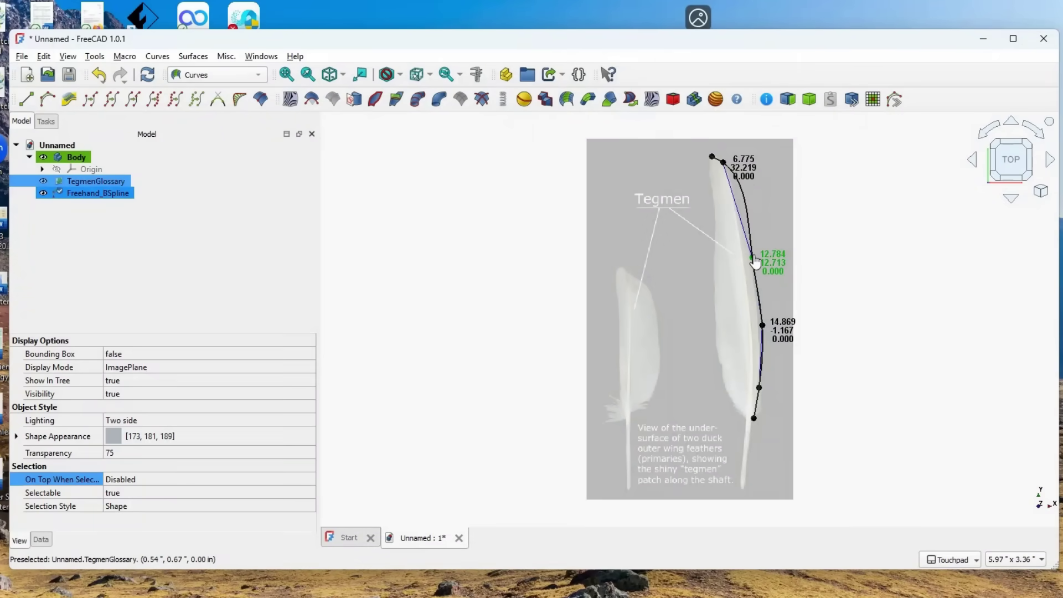
left_click(735, 208)
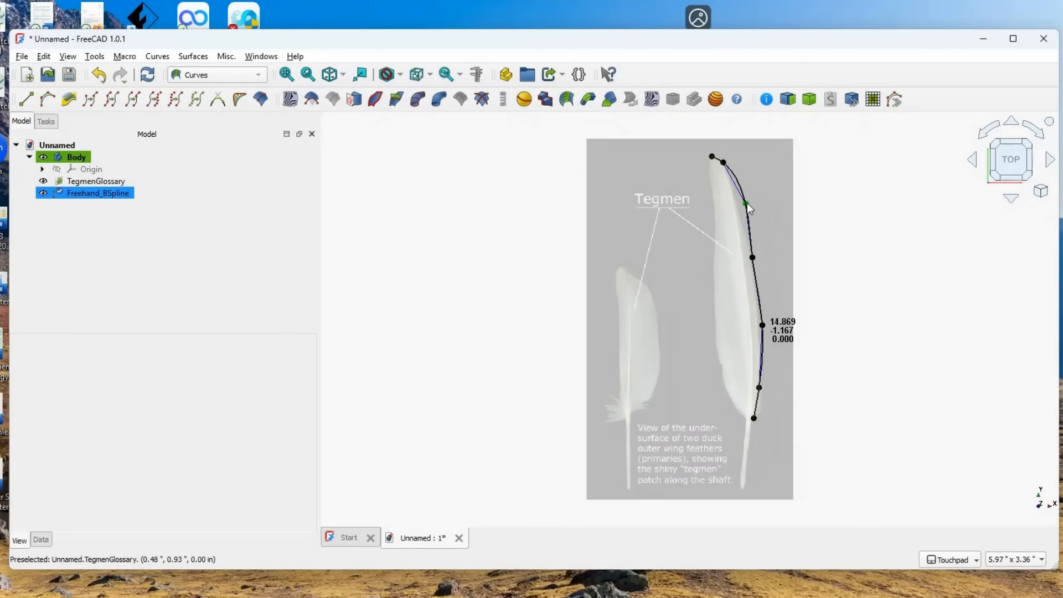
left_click_drag(747, 206, 742, 218)
left_click(735, 192)
left_click(759, 388, "ctrl")
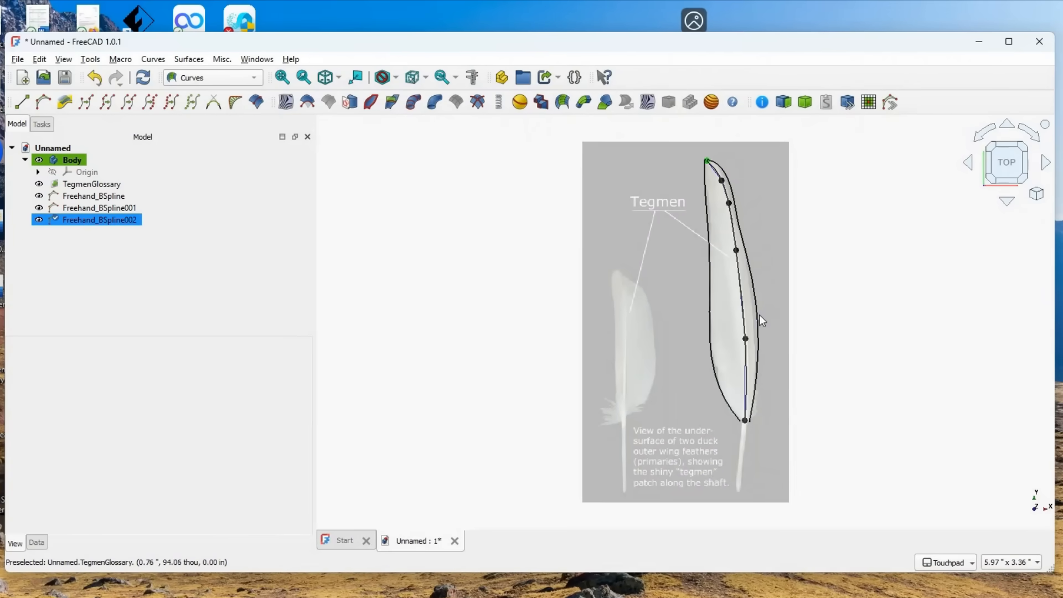
Step: Finish editing the feather outline and hide the TegmenGlossary reference image
left_click(745, 417)
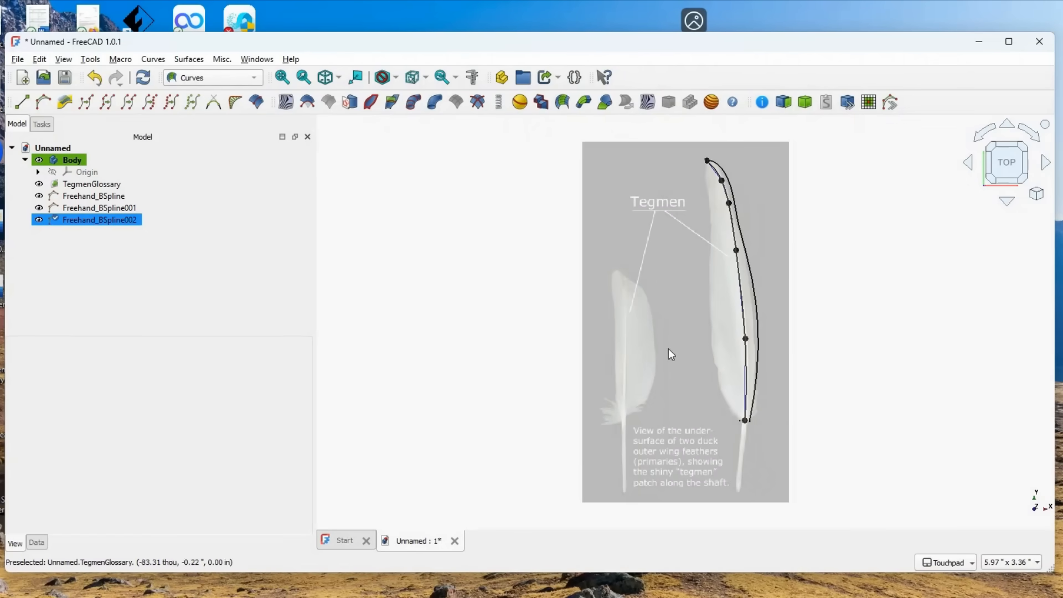
left_click(38, 184)
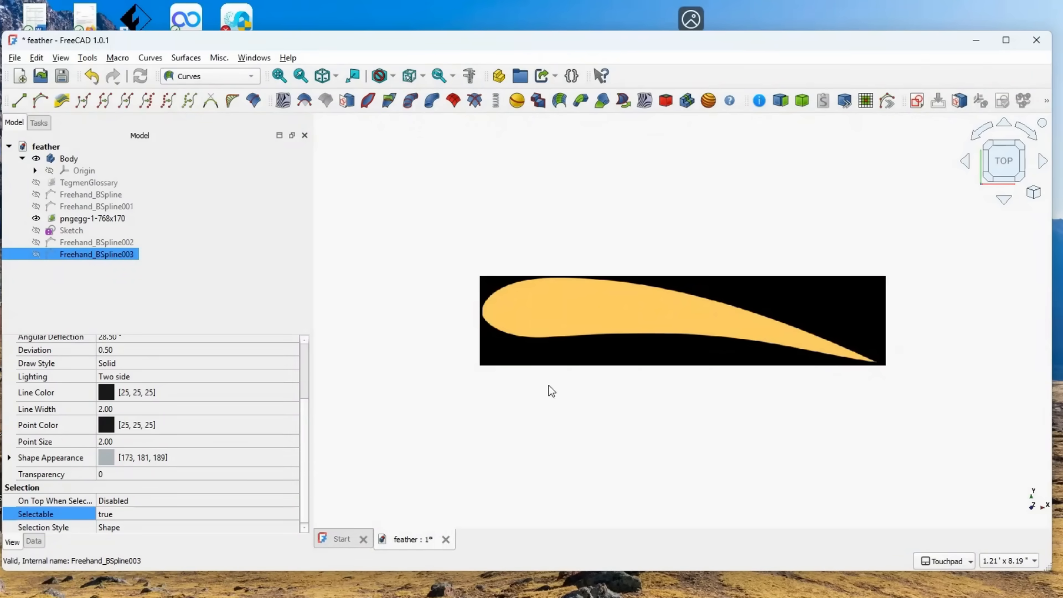
Step: Show Freehand_BSpline002 and 003 and hide the pngegg airfoil picture
left_click(35, 243, "ctrl")
key("space")
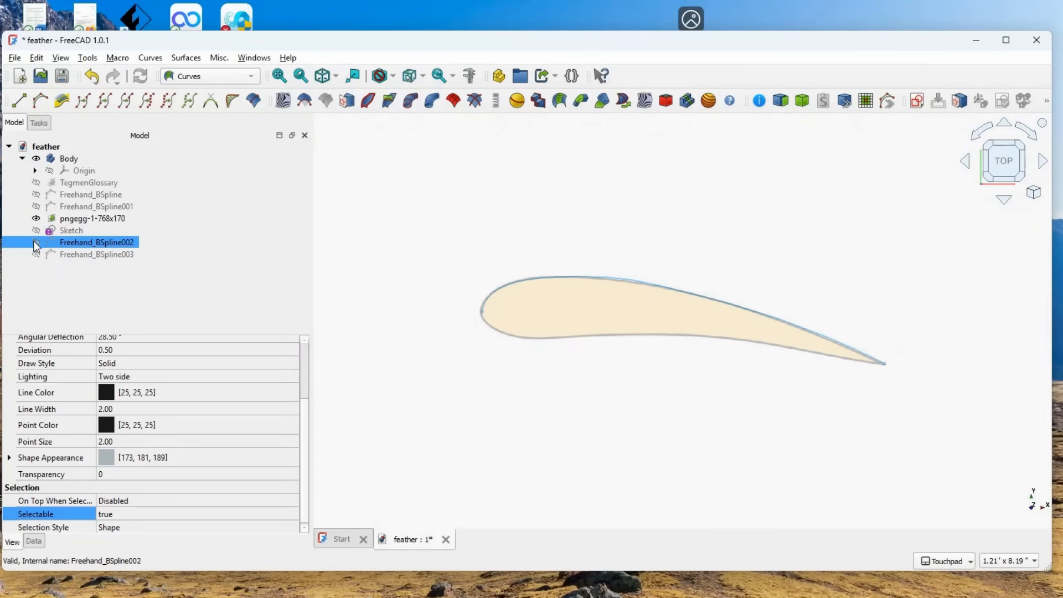
left_click(36, 251)
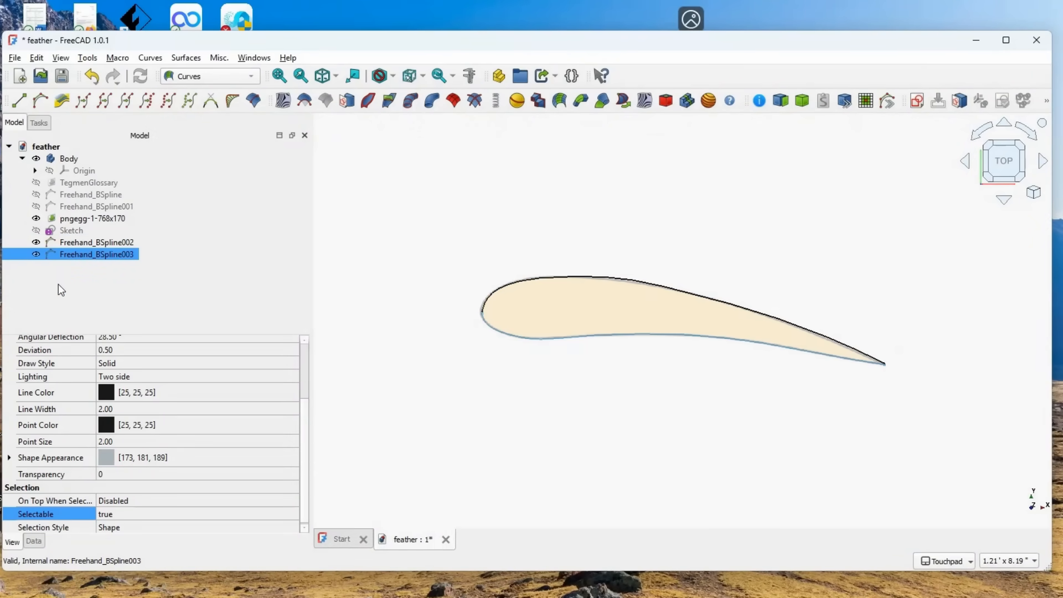
left_click(41, 218, "ctrl")
left_click(36, 218)
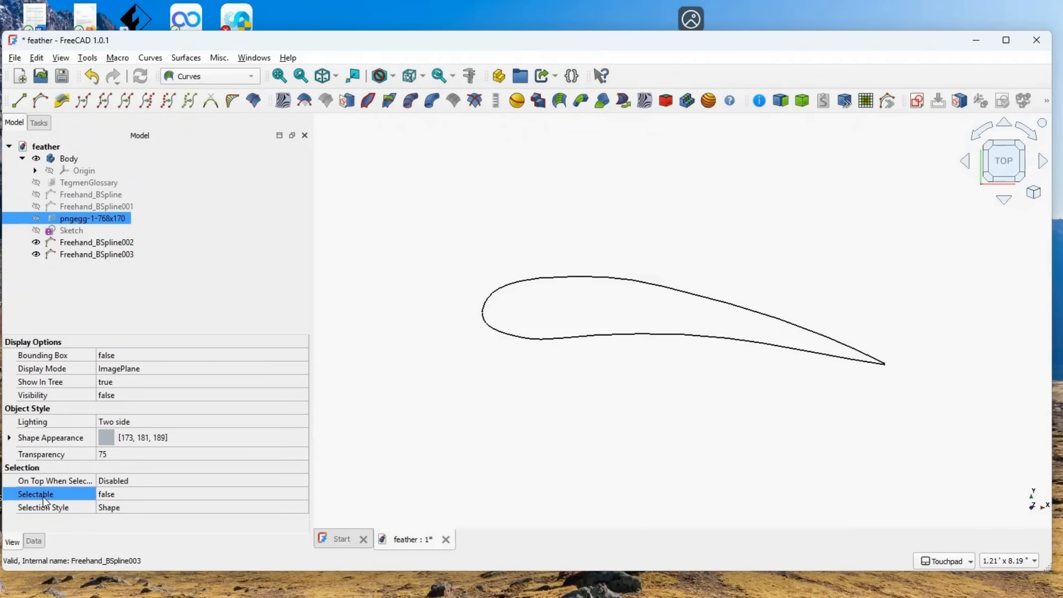
mouse_move(36, 494)
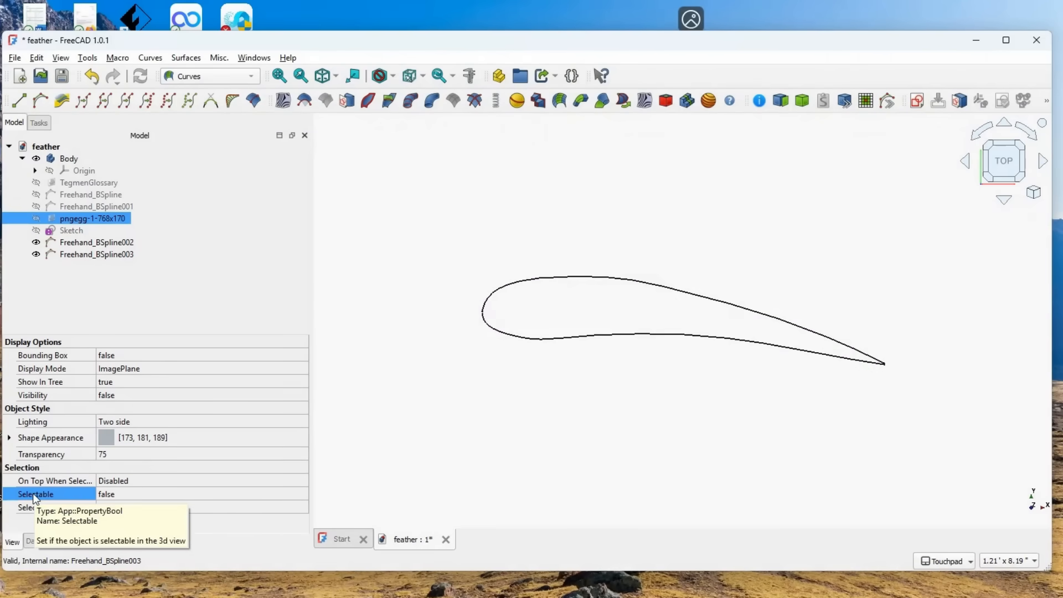
Step: Set the airfoil picture's Selectable property to false
left_click(133, 497)
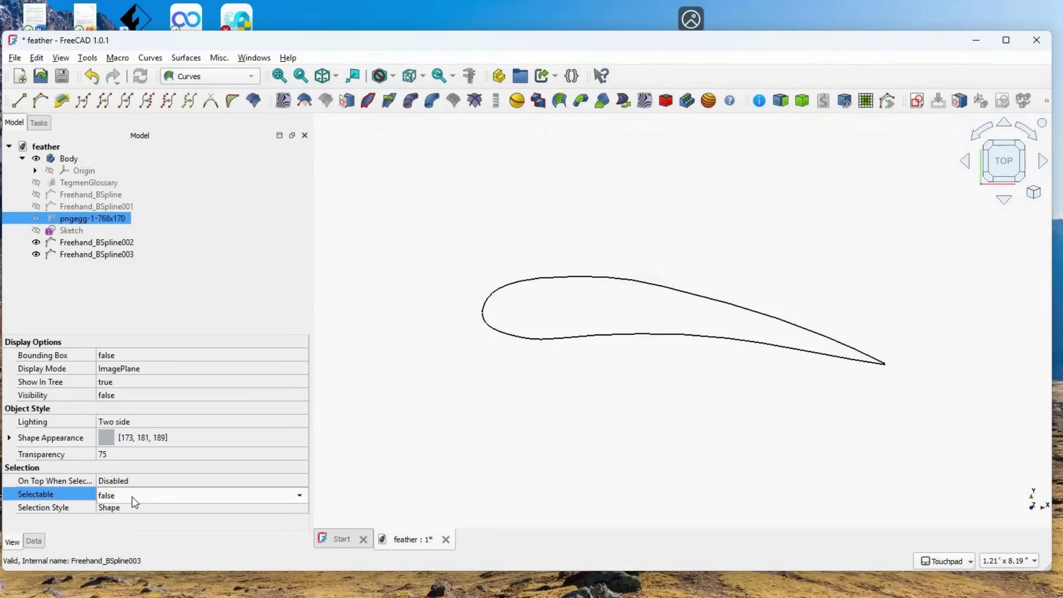
left_click(291, 496)
left_click(188, 496)
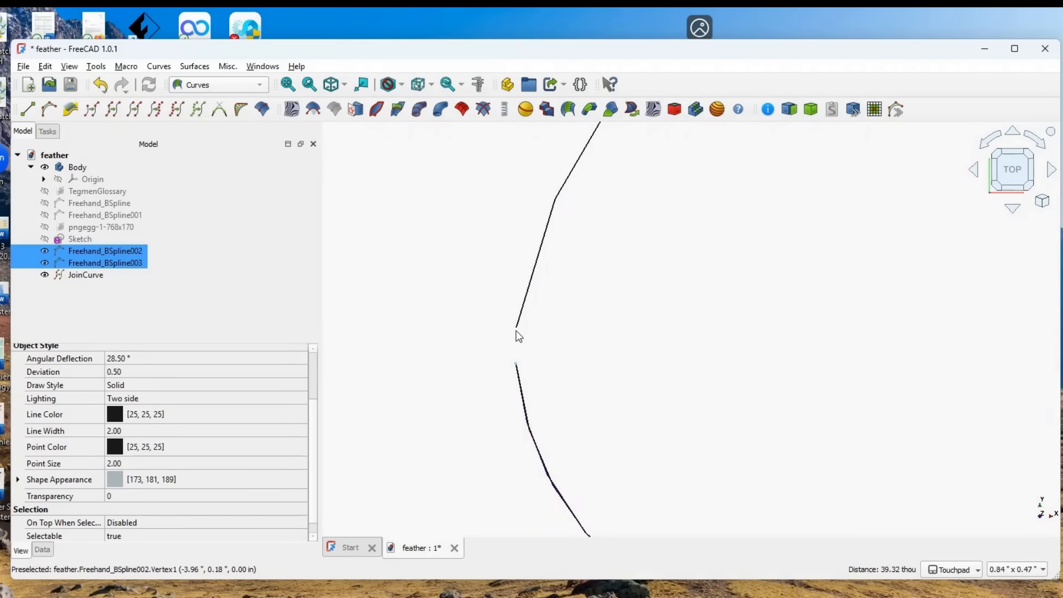
Step: Draw a line closing the curve ends and join it with the upper airfoil curve
left_click(28, 111)
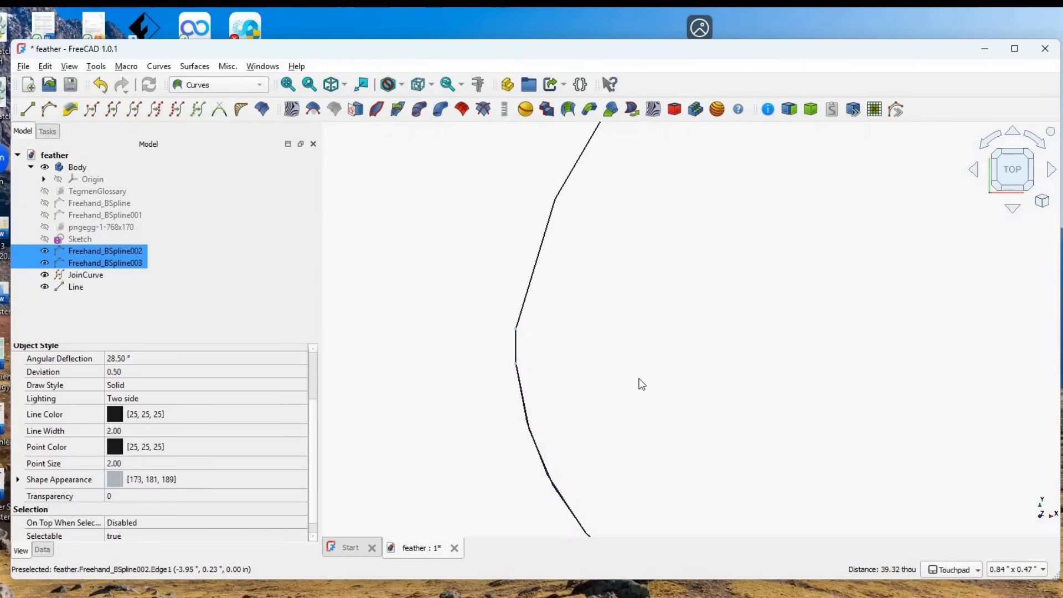
left_click(573, 363)
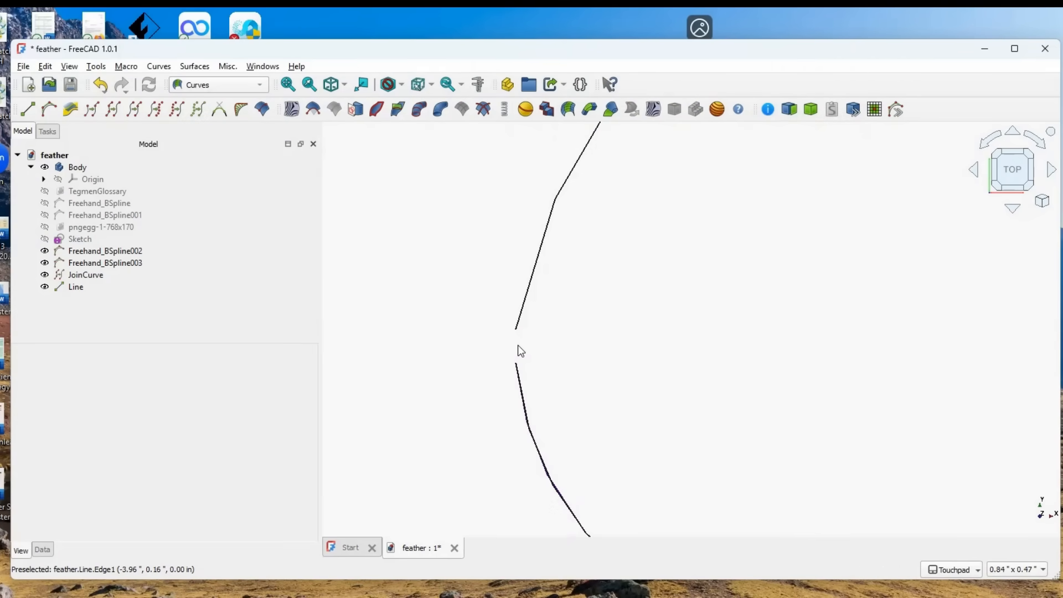
left_click(515, 350)
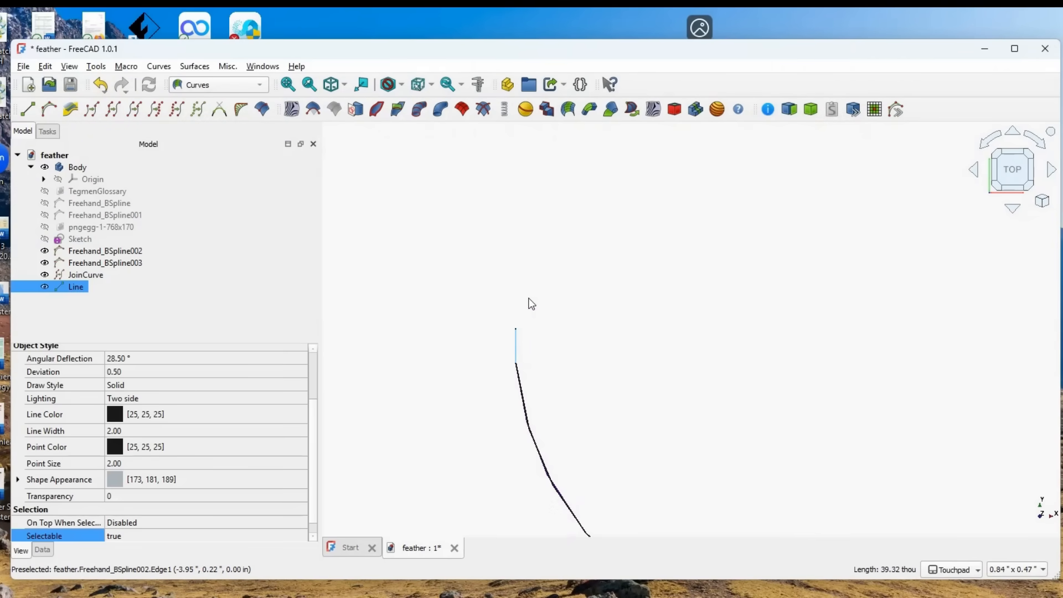
left_click(531, 304, "ctrl")
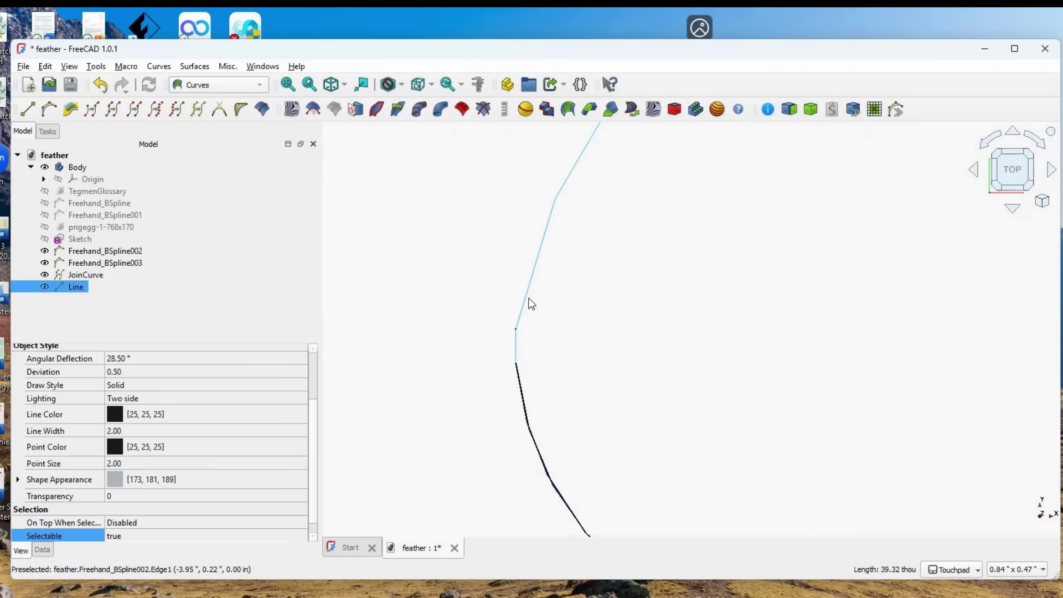
left_click(113, 110)
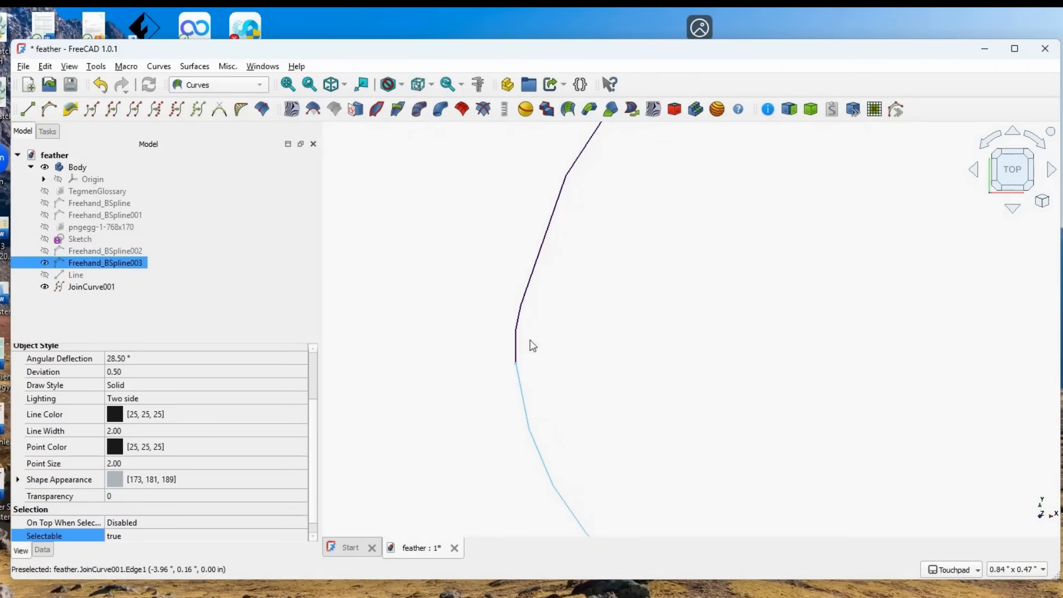
Step: Join the lower airfoil curve onto the joined curve to close the profile
left_click(515, 339, "ctrl")
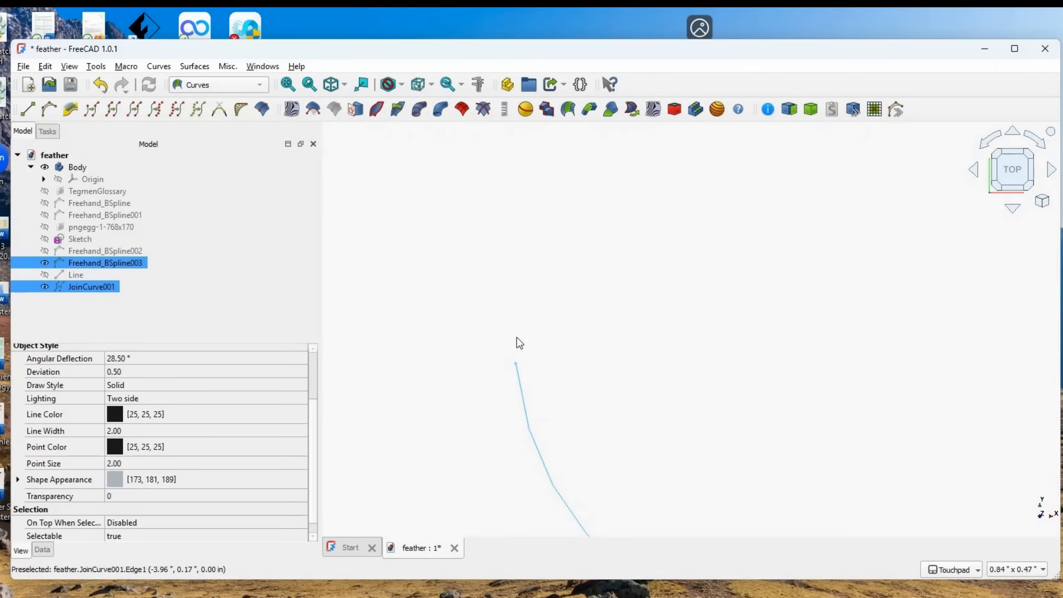
left_click(113, 110)
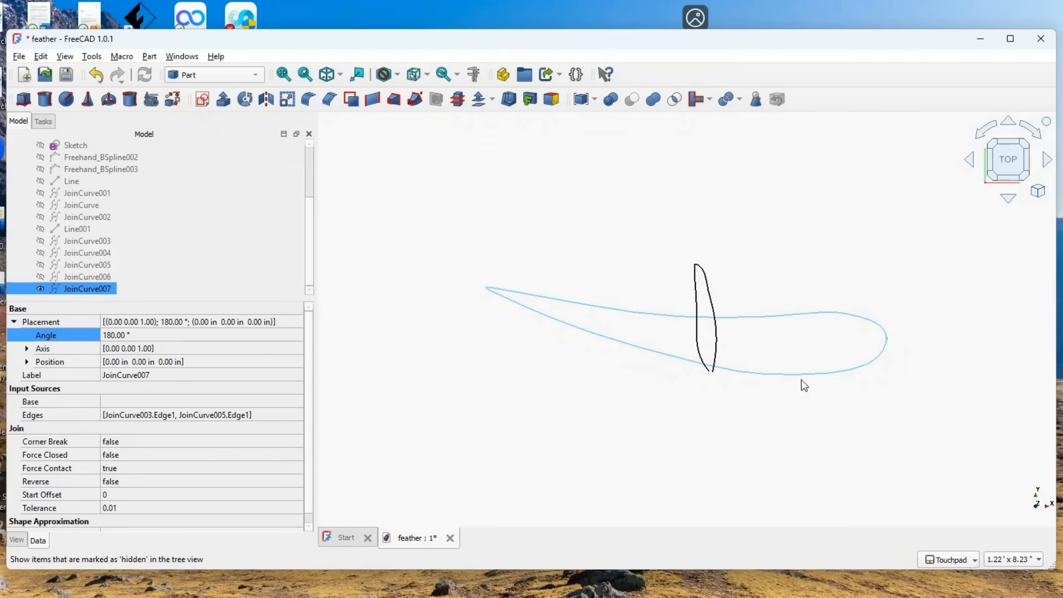
key("space")
key("space")
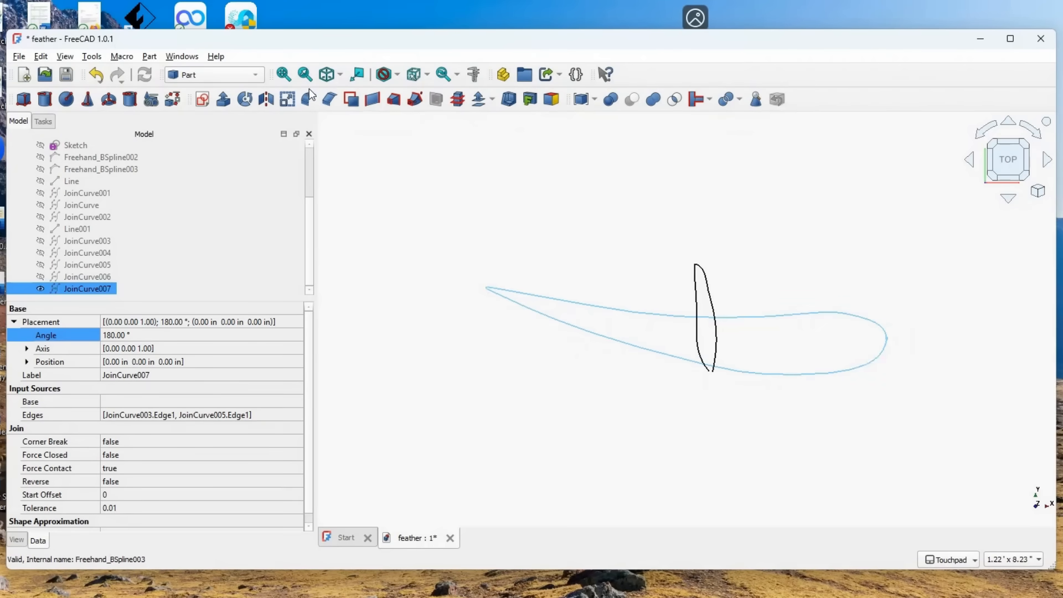
Step: Scale the airfoil profile JoinCurve007 by a factor of 0.05
left_click(288, 98)
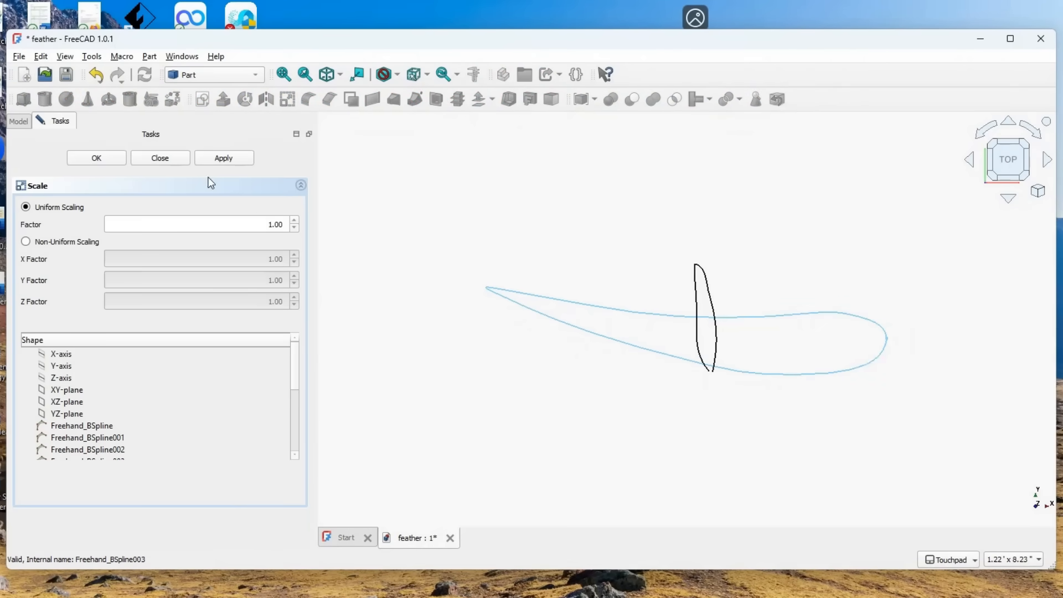
left_click_drag(263, 221, 298, 223)
type("0.05")
left_click(223, 158)
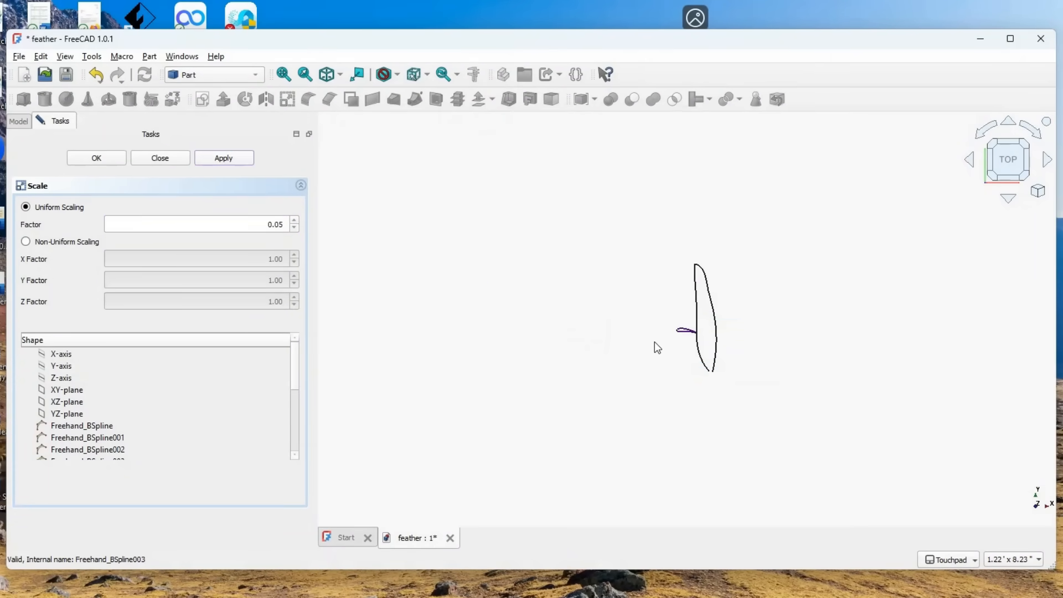
left_click(98, 160)
Step: Set the scaled profile Scale001's placement x position to 9.9 mm
left_click(623, 381)
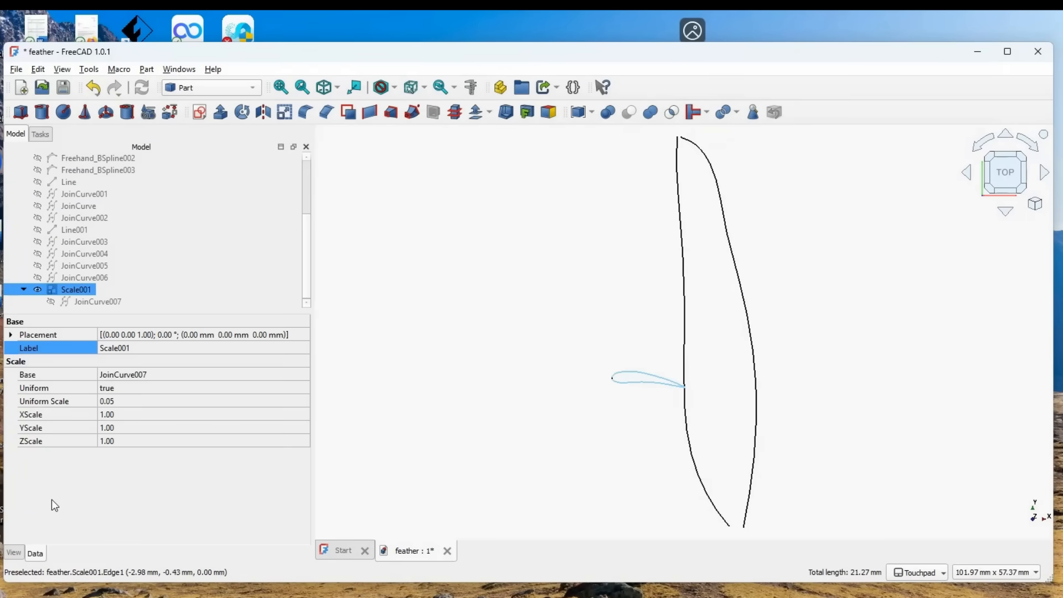
left_click(11, 334)
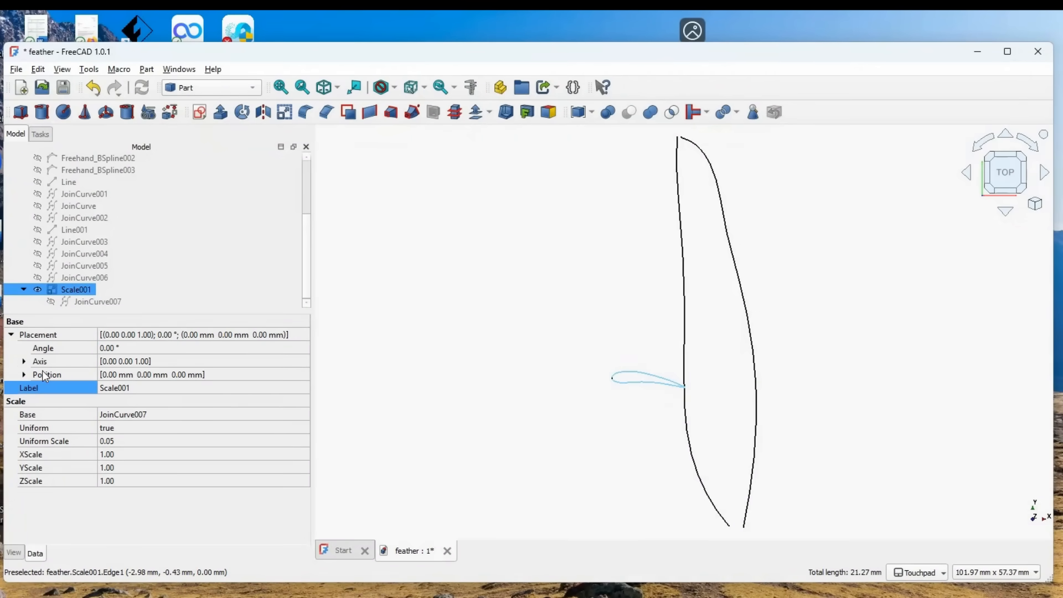
left_click(23, 375)
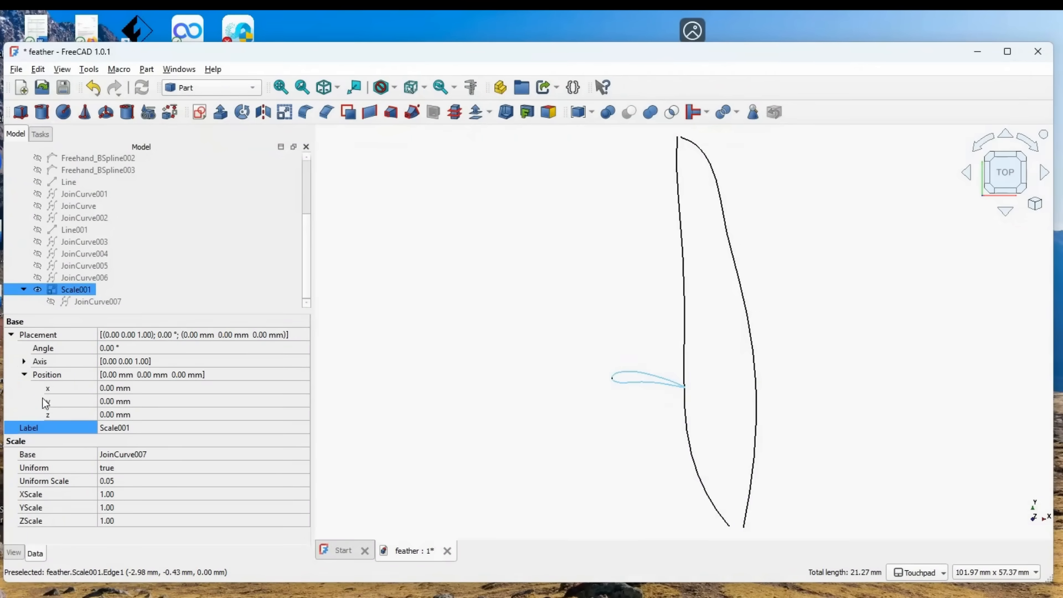
left_click(115, 388)
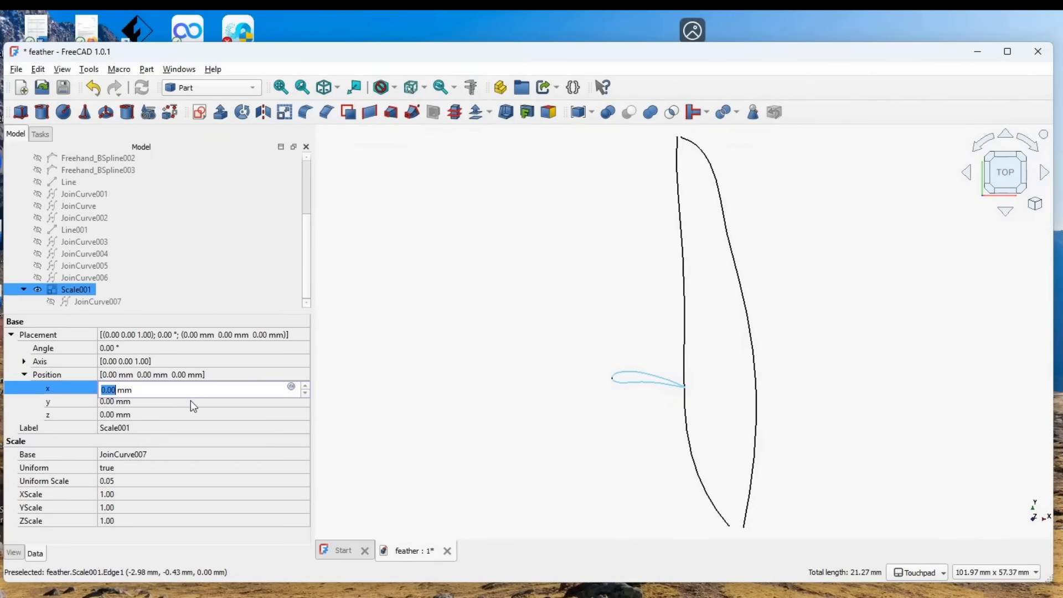
type("9.9")
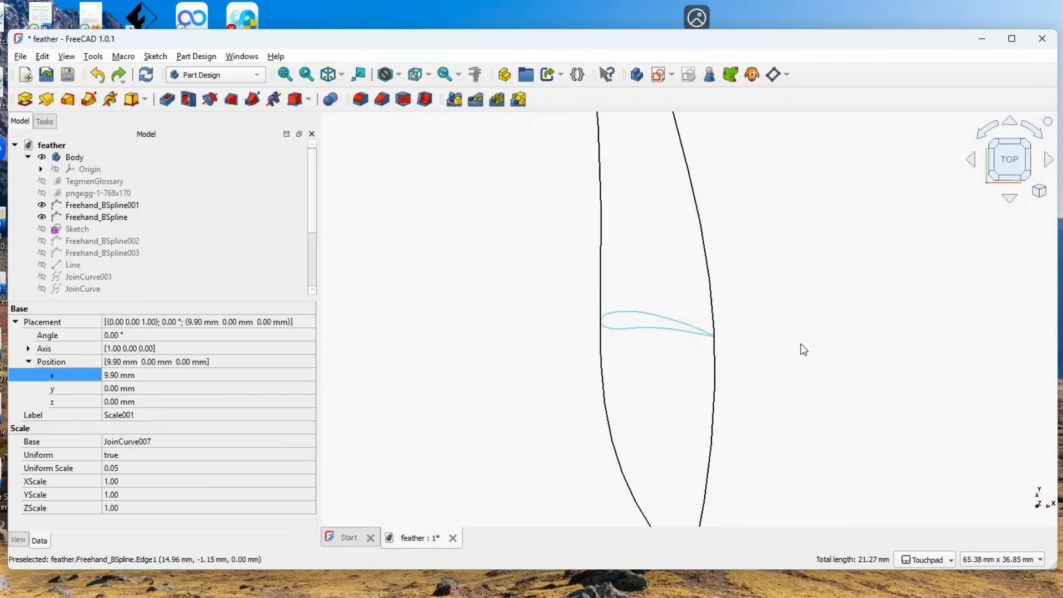
Step: Check the profile from front and top, then bring up Scale001's placement editor
left_click(1010, 177)
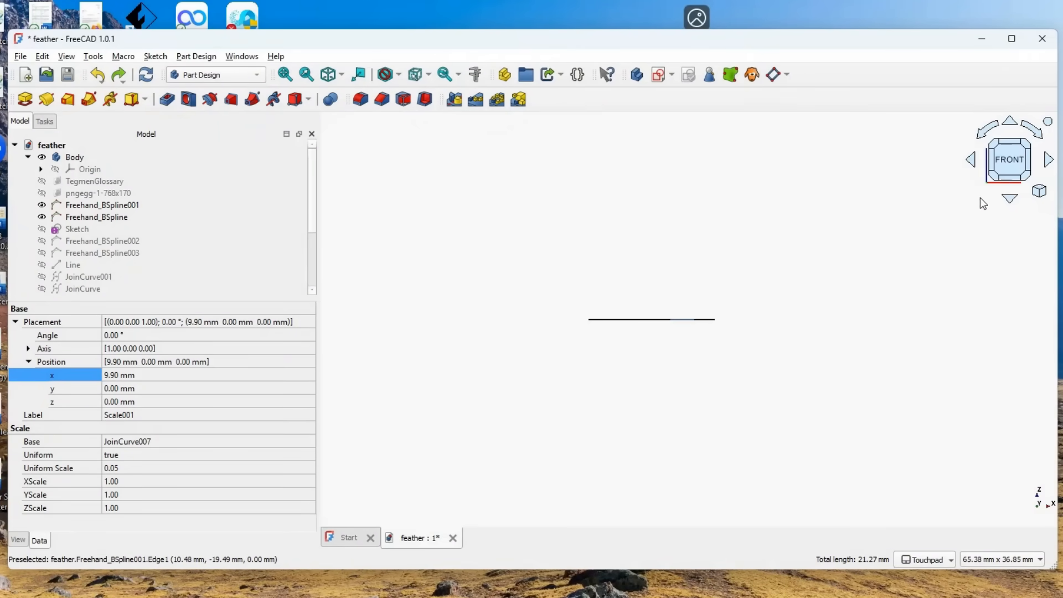
left_click(1009, 148)
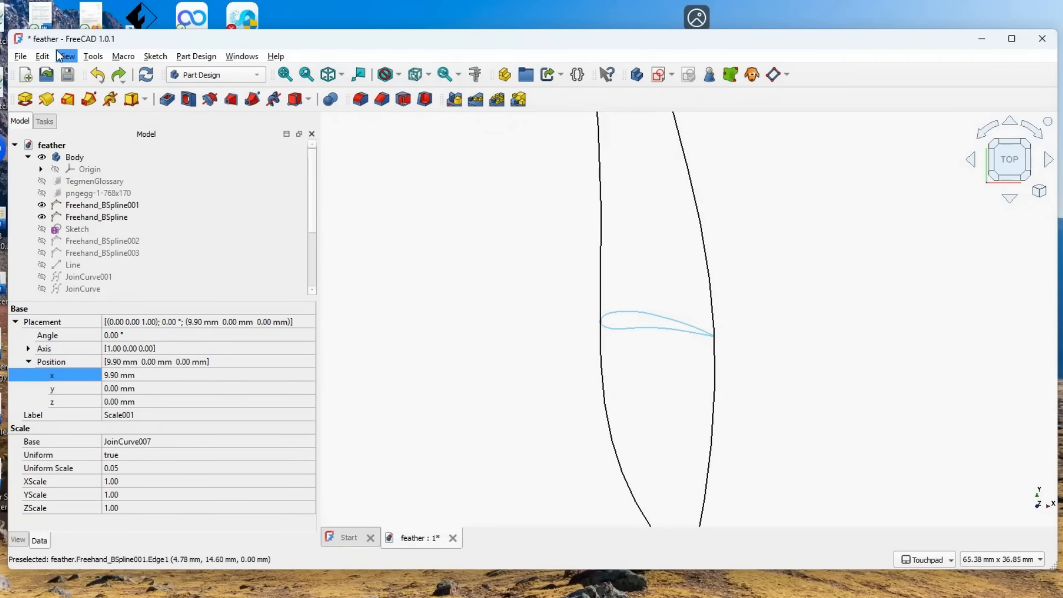
left_click(41, 57)
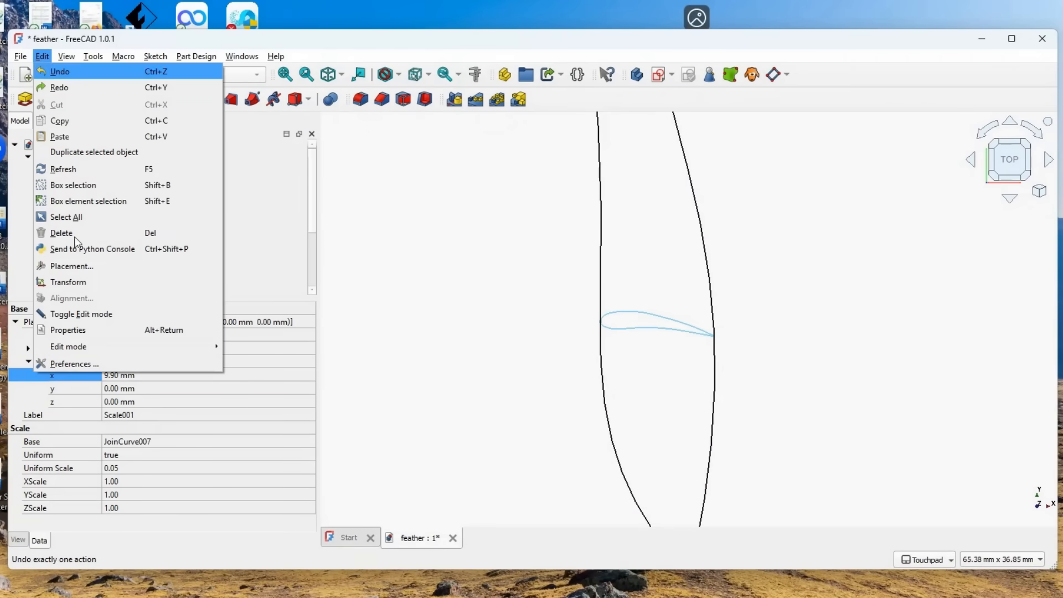
left_click(83, 265)
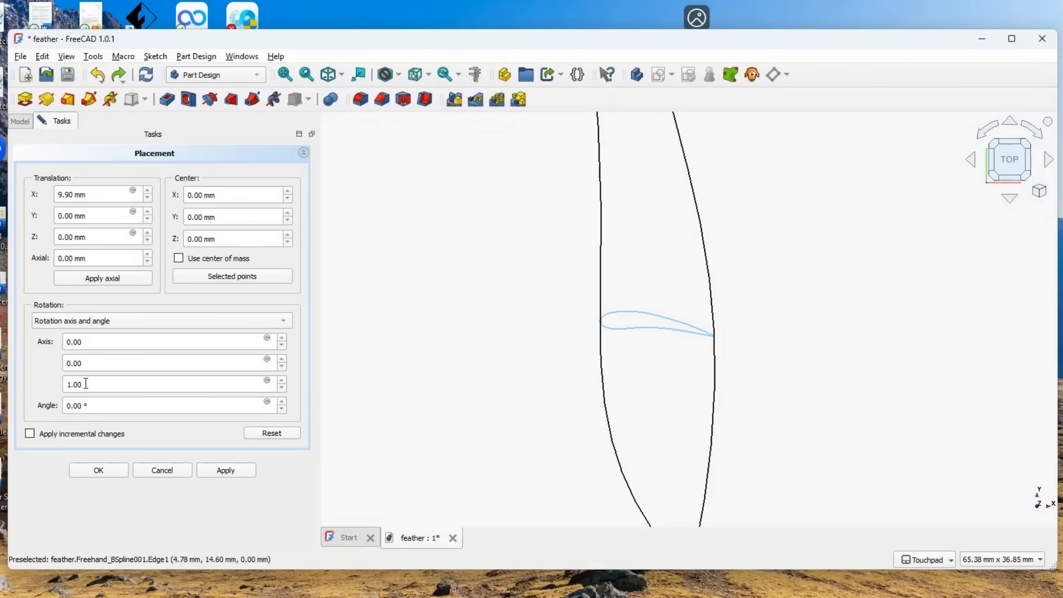
Step: Rotate Scale001 90° about axis 1,0,0 with X 9.90 mm and apply the placement
left_click(92, 341)
type("1")
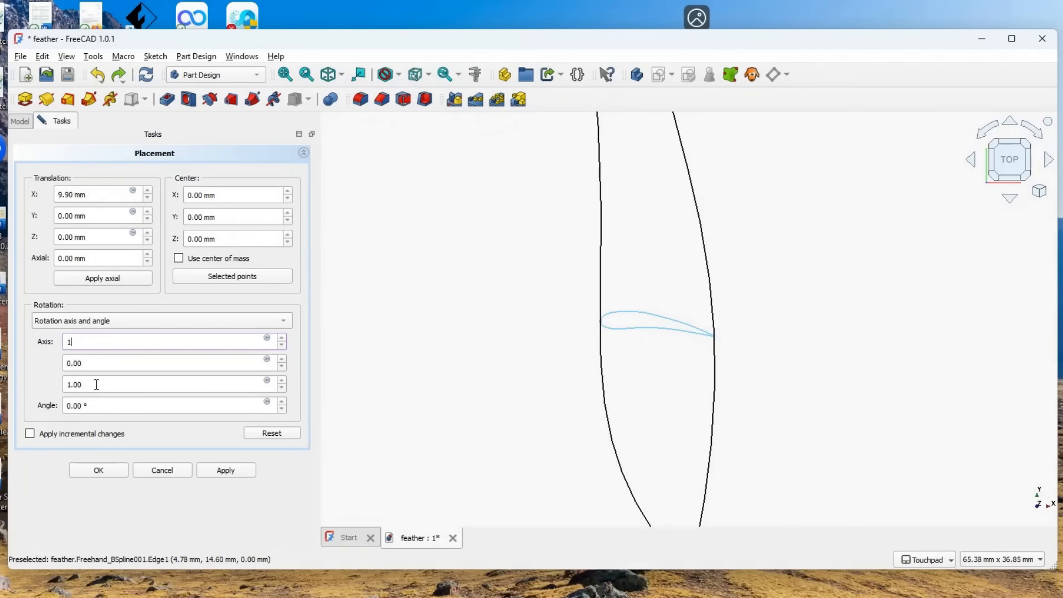
left_click(120, 384)
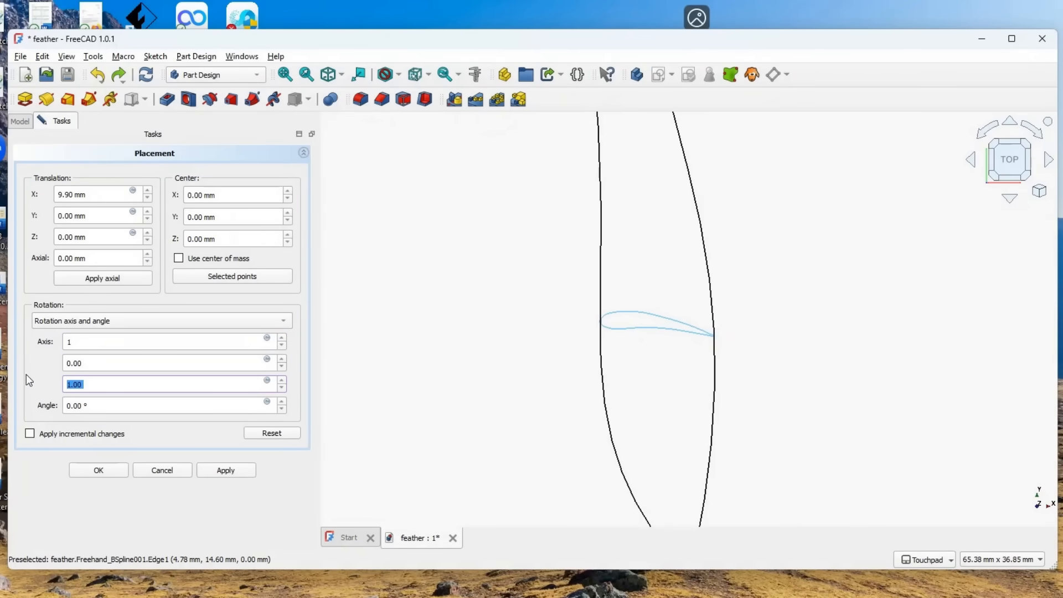
type("0")
left_click(111, 405)
left_click_drag(108, 406, 69, 405)
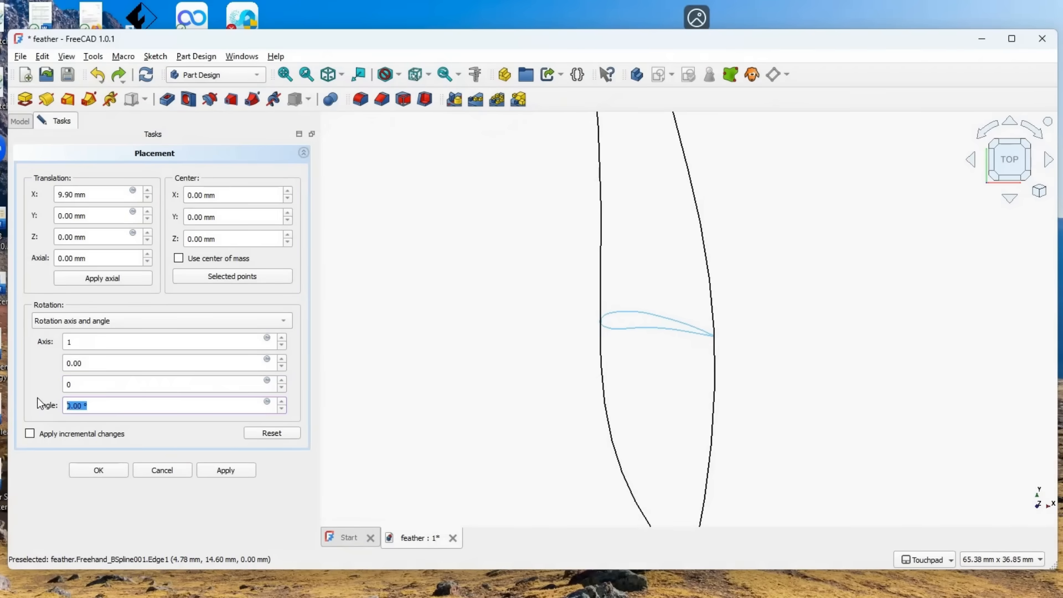
type("90")
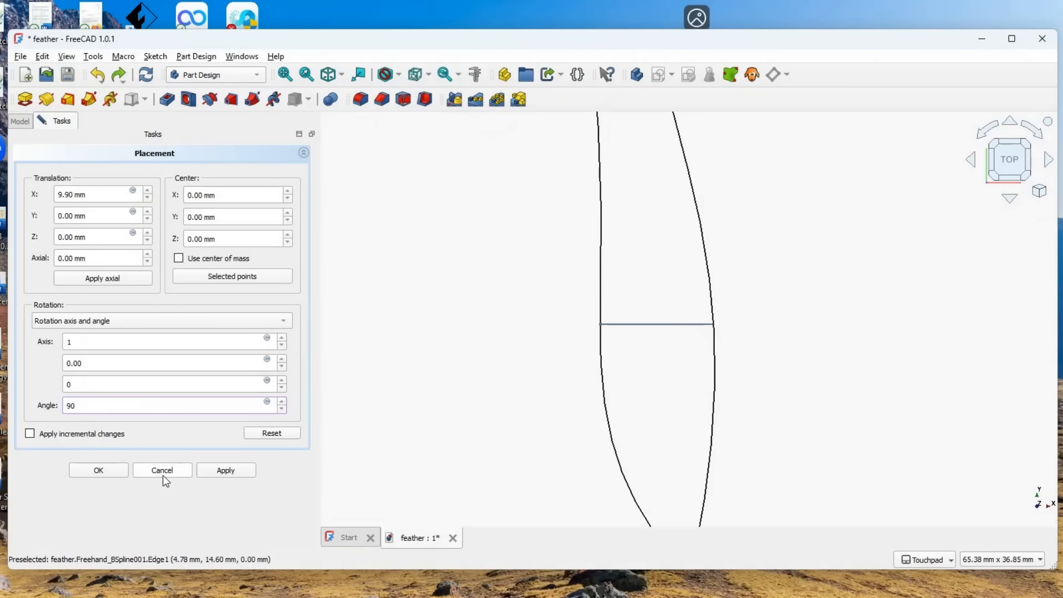
left_click(224, 471)
left_click(100, 470)
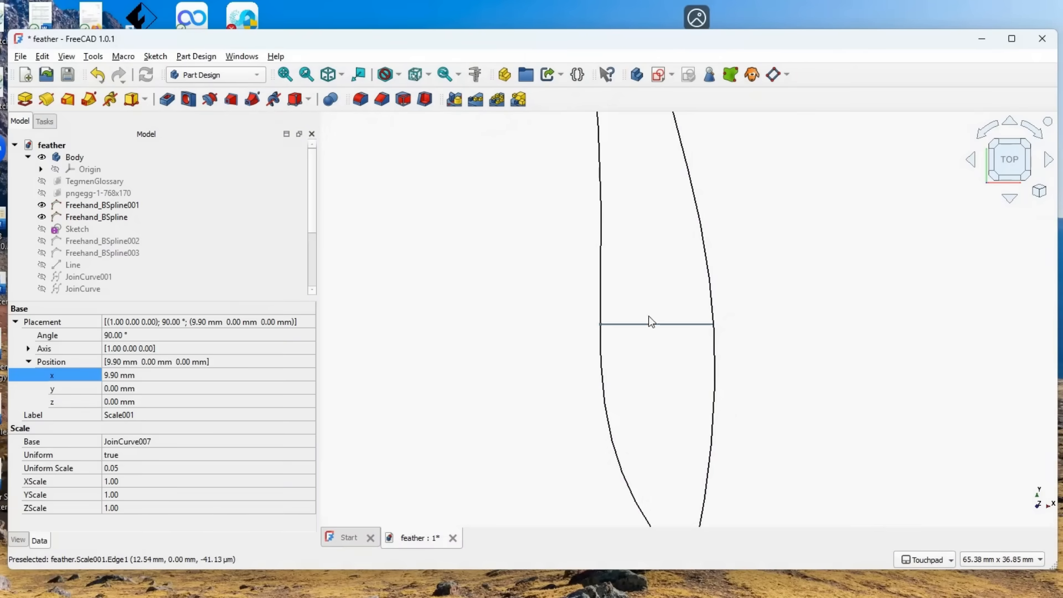
Step: View the feather outline and crossing airfoil from front, bottom and a tilted orbit
left_click(1009, 179)
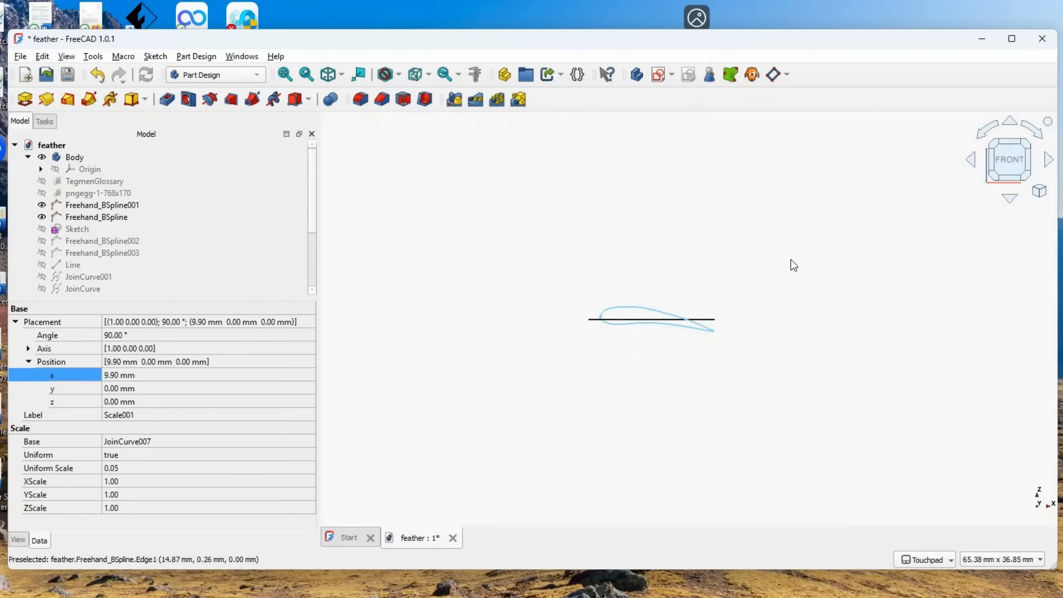
left_click(1011, 182)
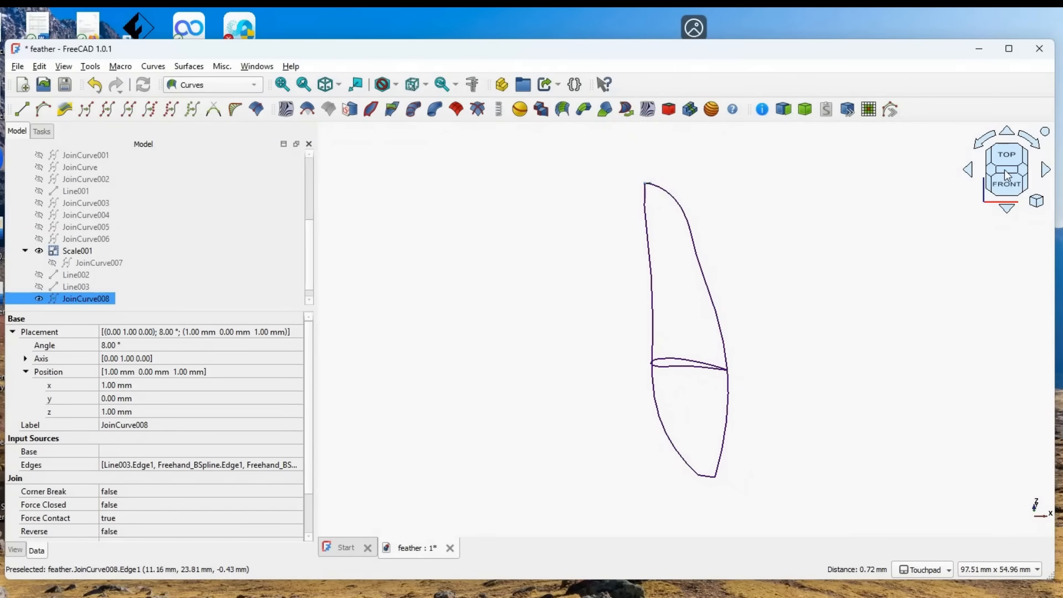
left_click(1004, 184)
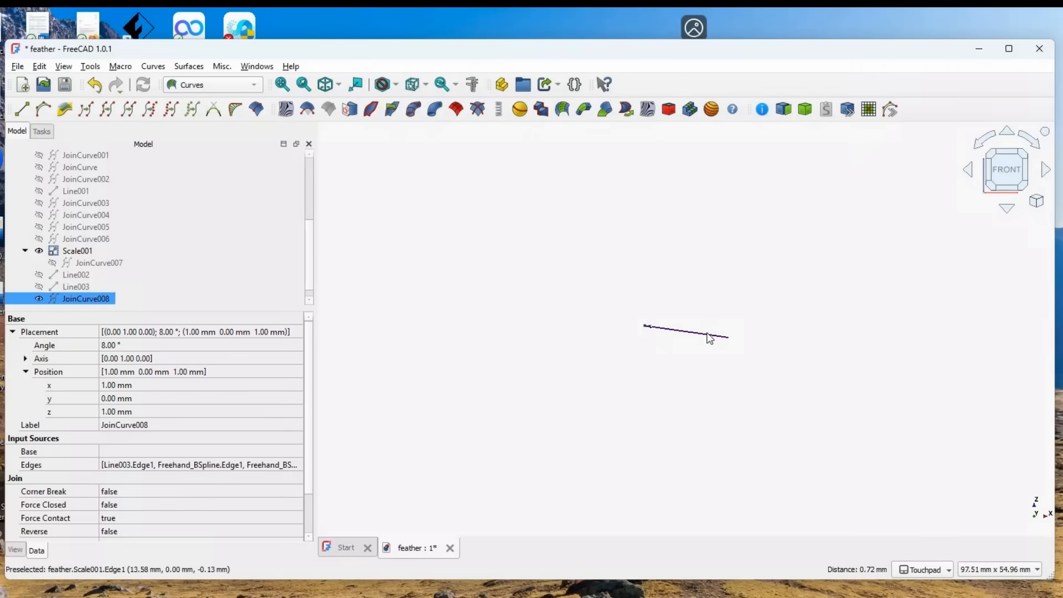
left_click(1014, 190)
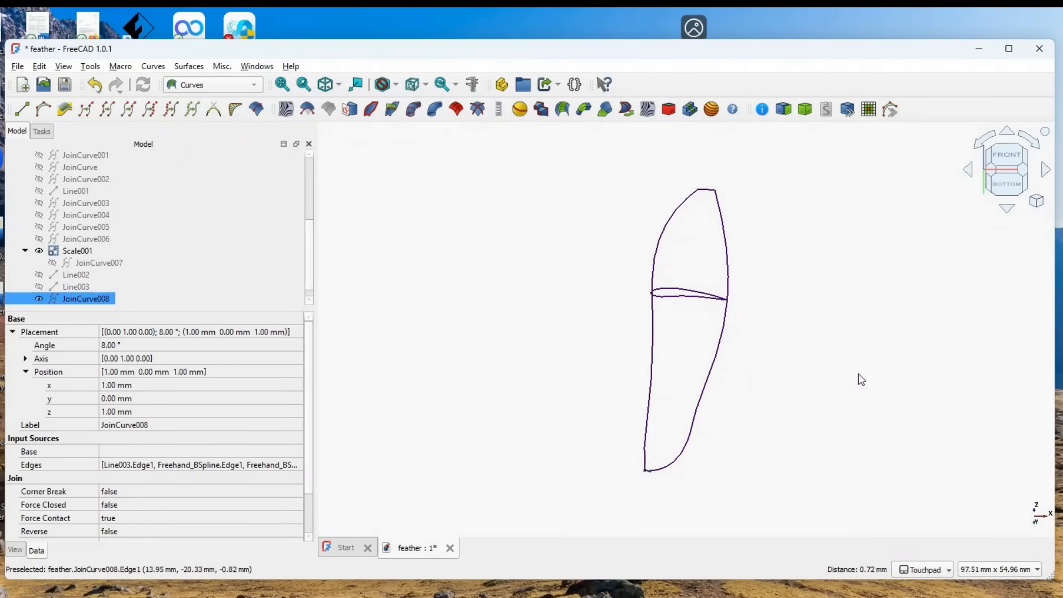
left_click_drag(857, 374, 836, 388, "alt")
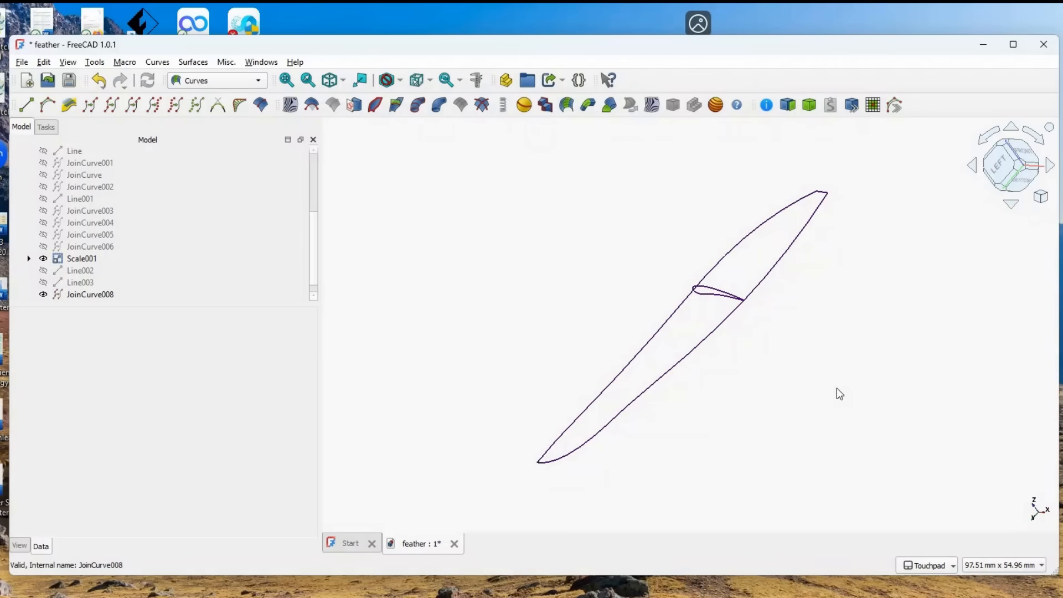
Step: Switch to the Curved Shapes workbench and clear any stray tool or selection
left_click(258, 82)
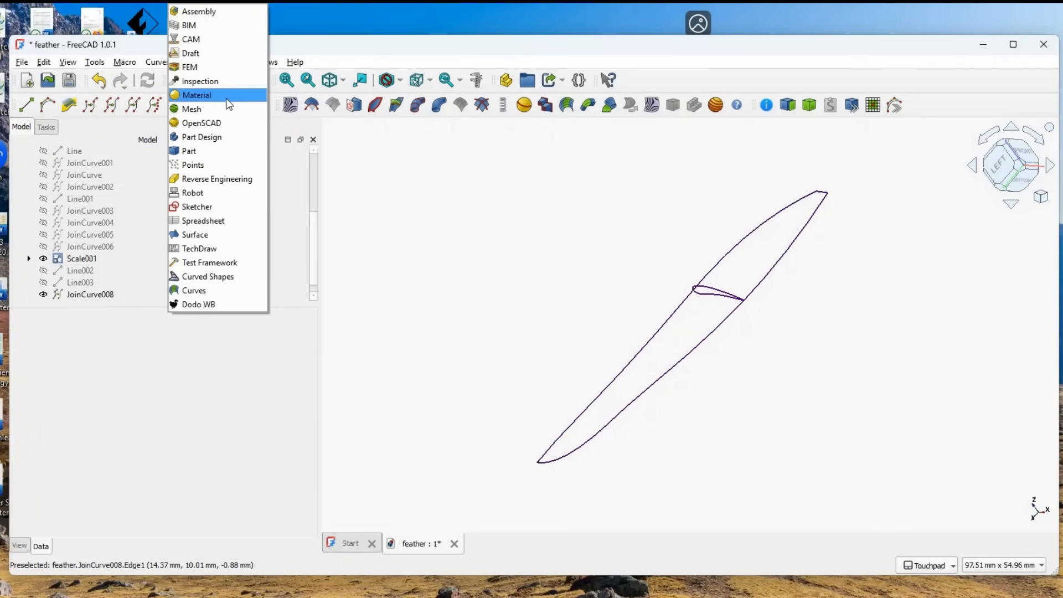
left_click(212, 276)
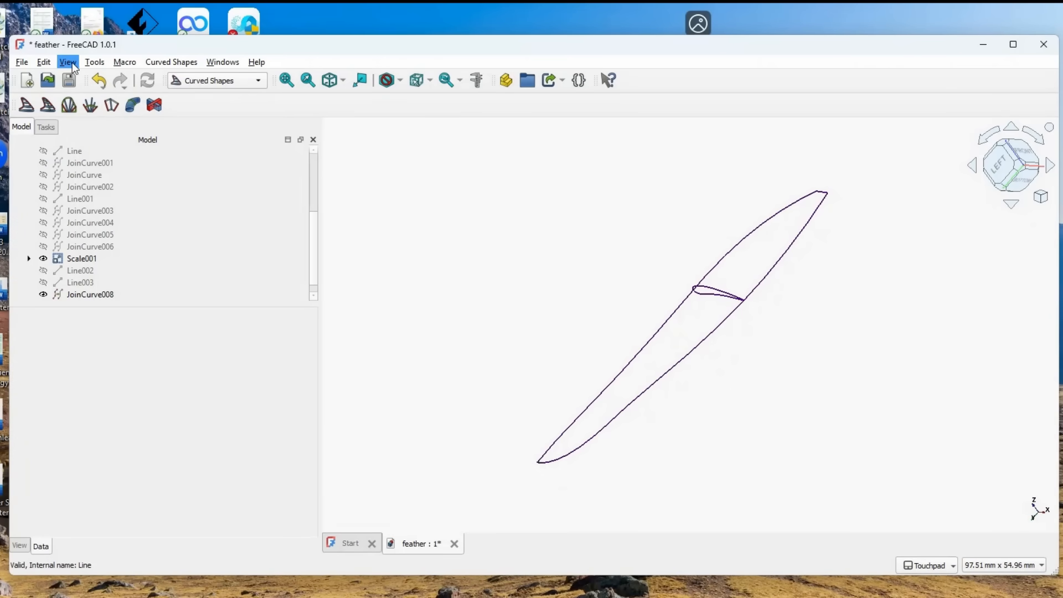
left_click(46, 64)
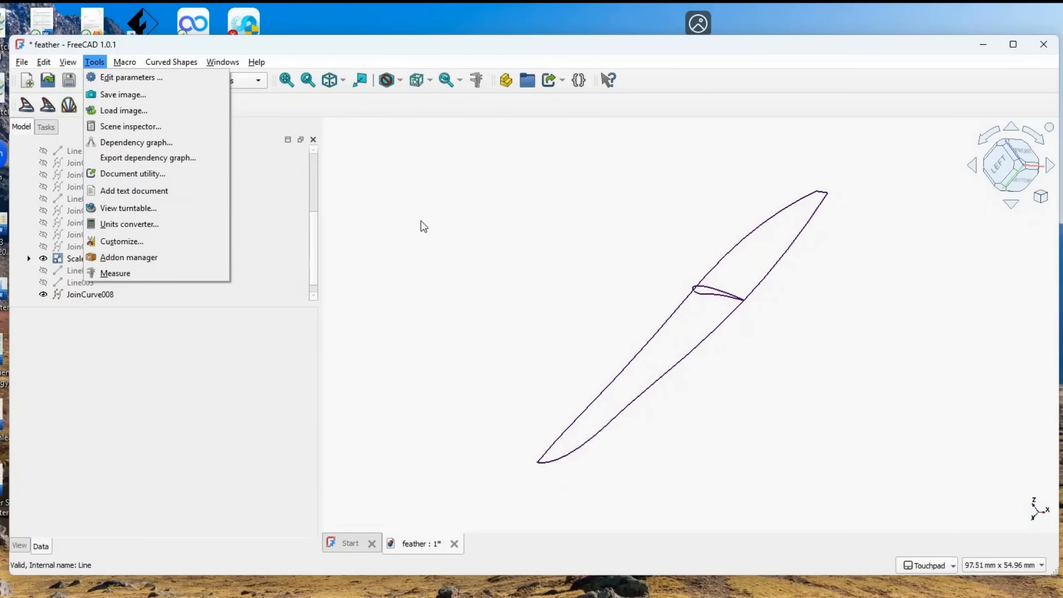
left_click(248, 177)
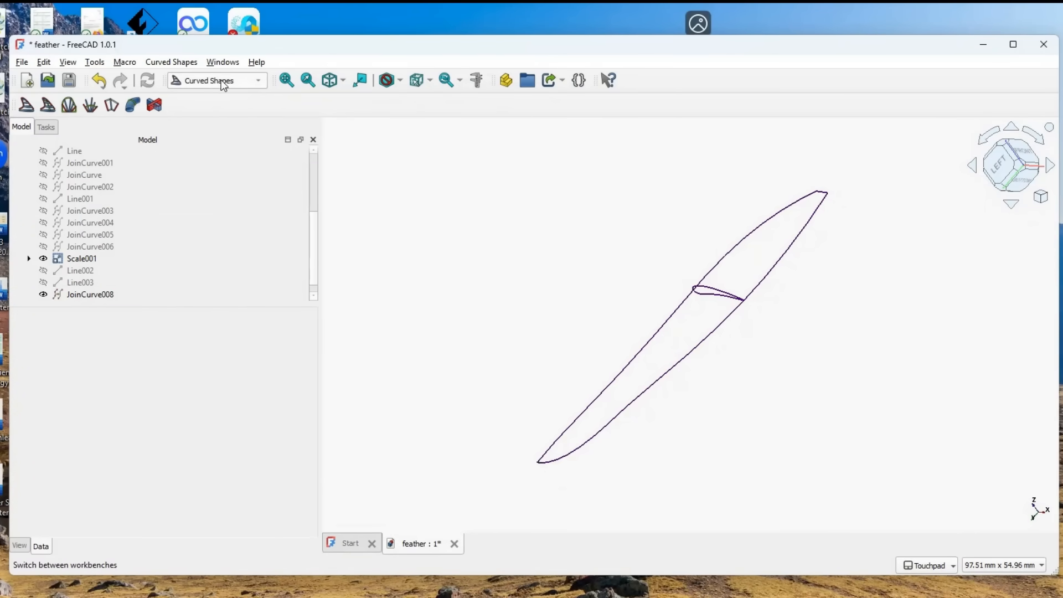
left_click(148, 176)
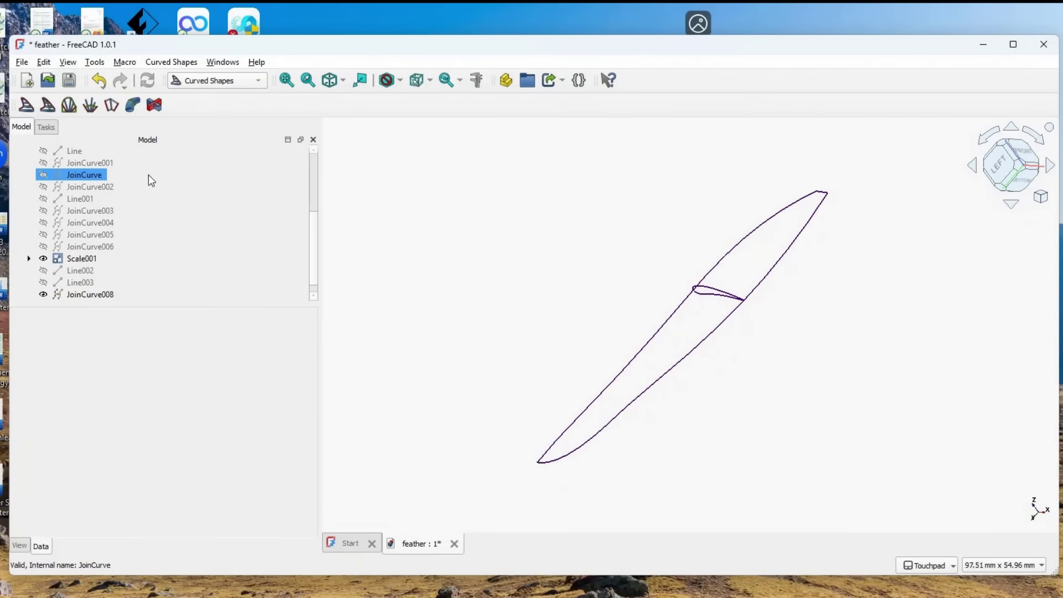
left_click(210, 180)
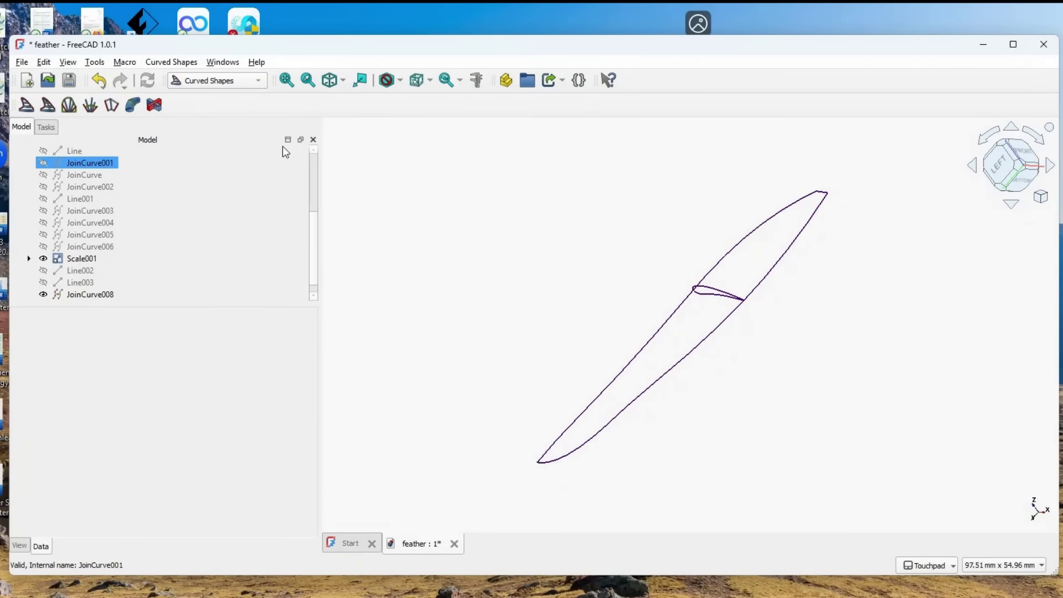
Step: Select Scale001 with the JoinCurve008 outline and start a Curved Array along it
left_click(713, 296)
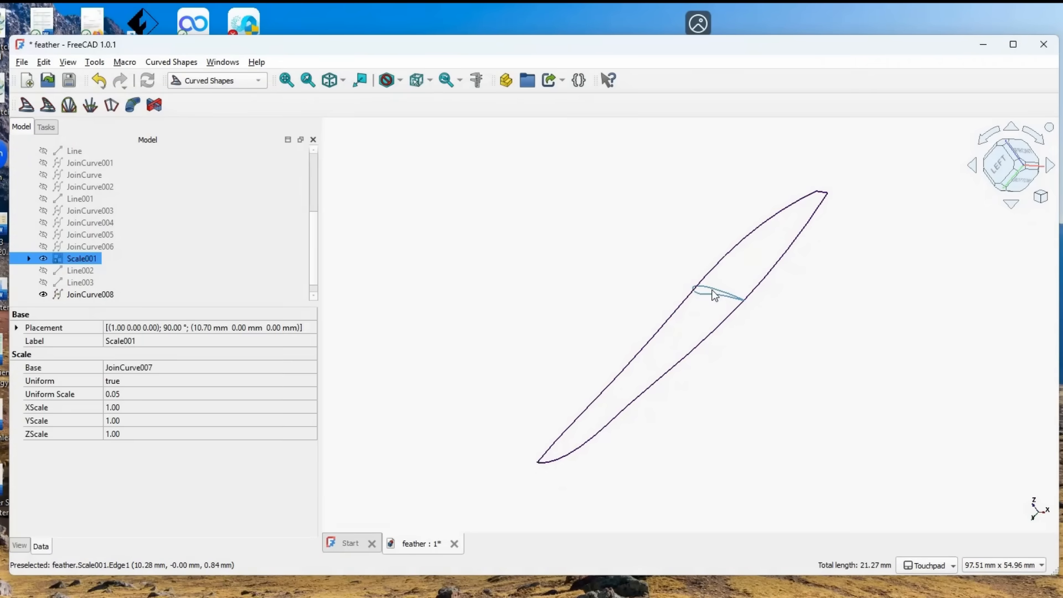
left_click(769, 278, "ctrl")
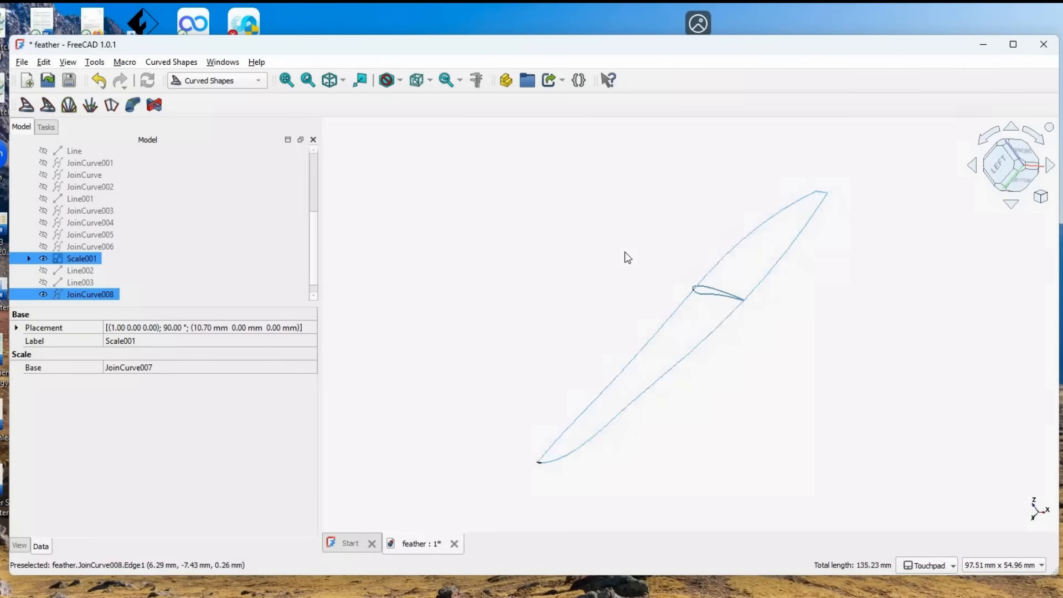
left_click(26, 105)
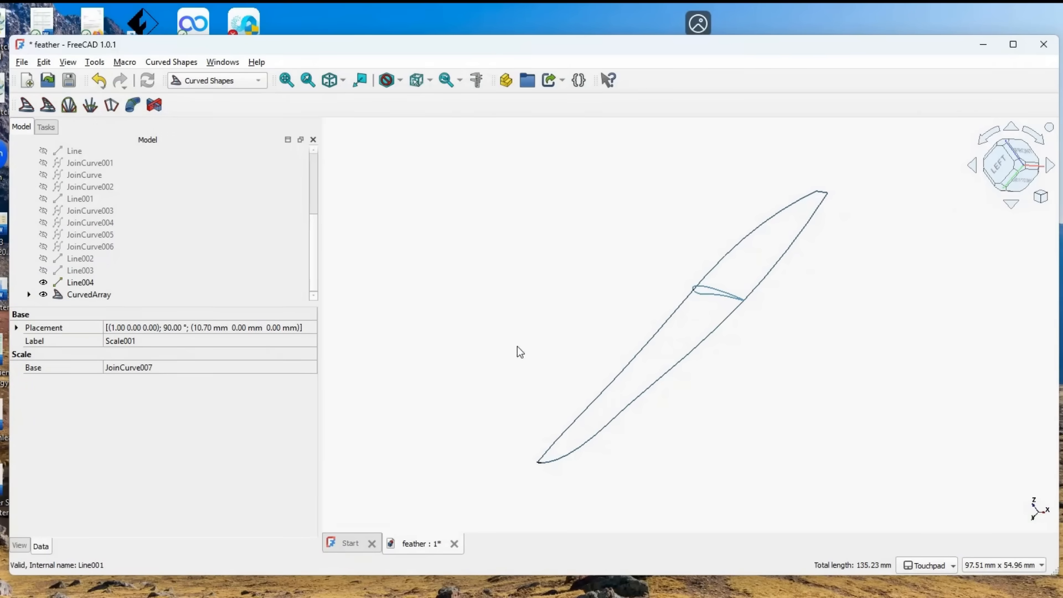
Step: Set the CurvedArray's Solid property to true and recompute the feather blade
left_click(92, 295)
left_click(98, 297)
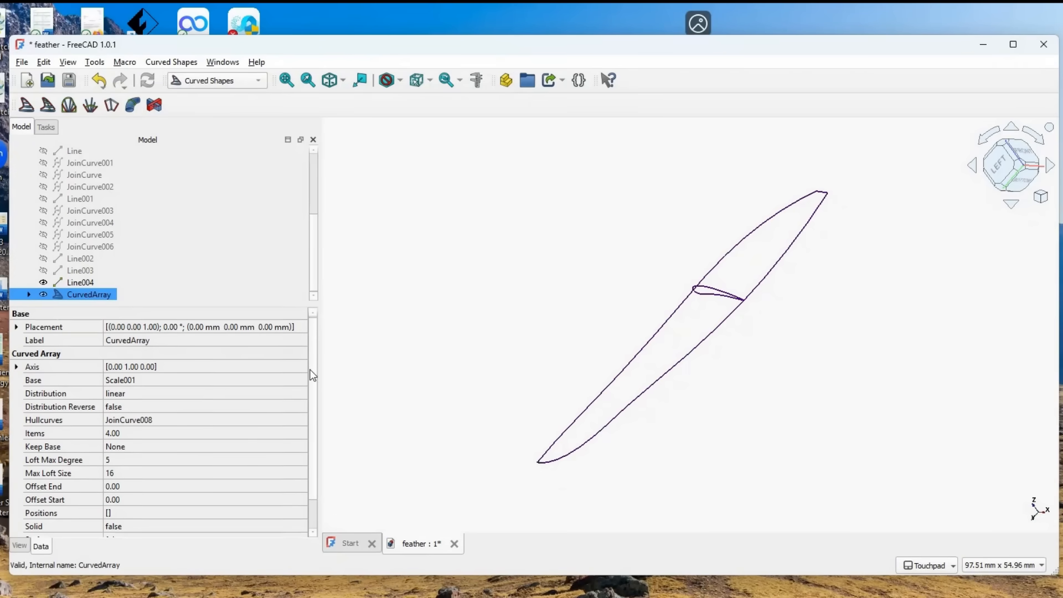
scroll(315, 390, "down", 1)
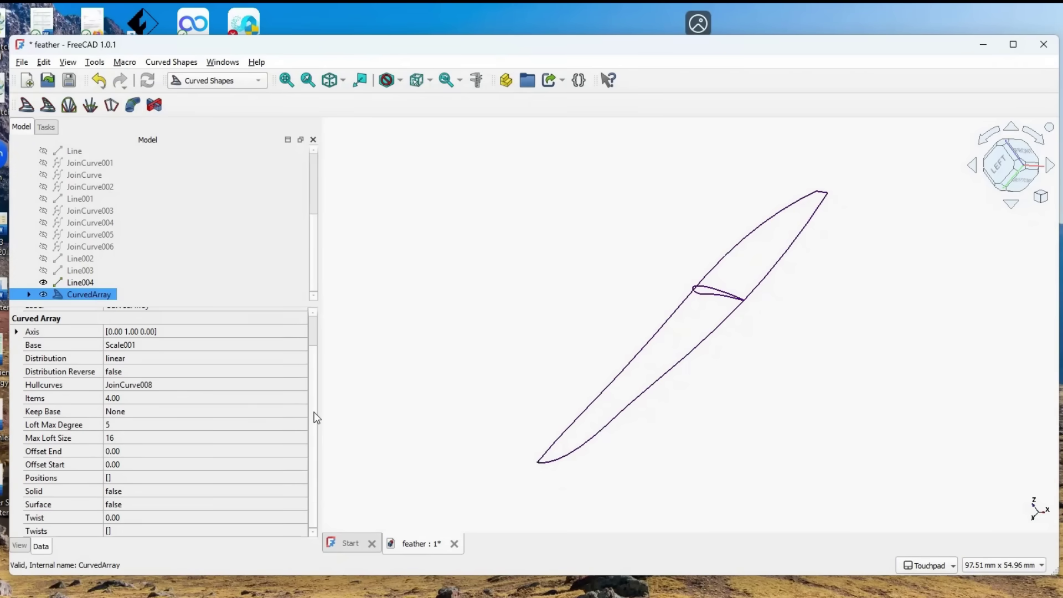
left_click(112, 492)
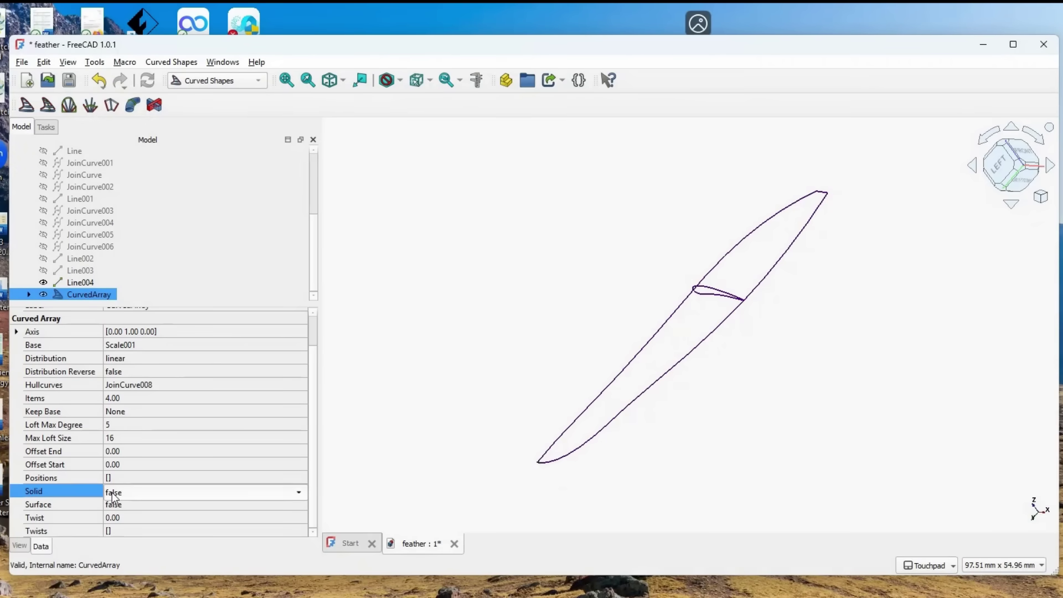
left_click(295, 493)
left_click(215, 506)
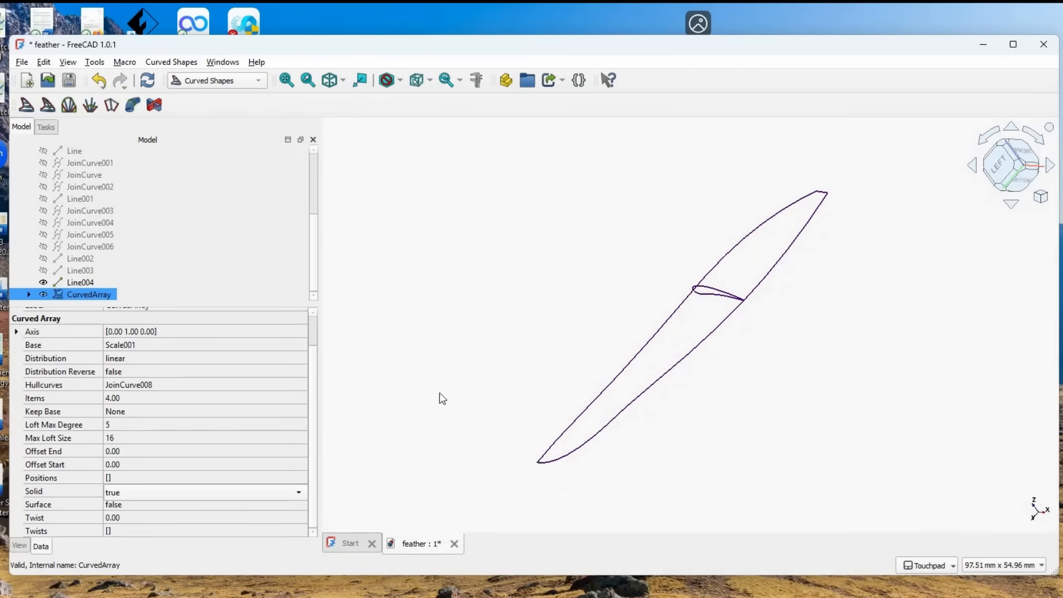
left_click(148, 83)
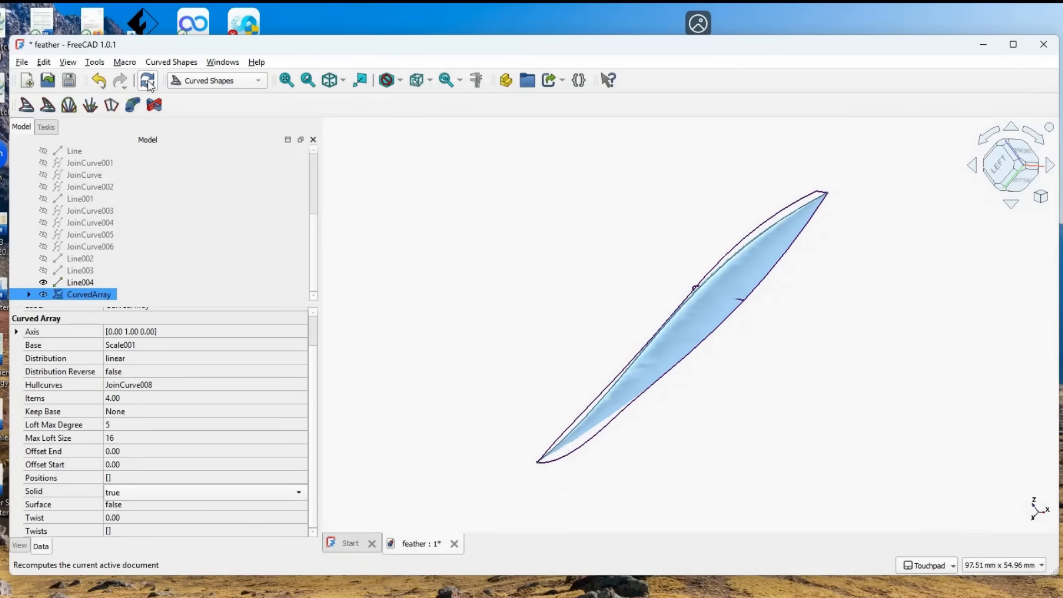
left_click(147, 80)
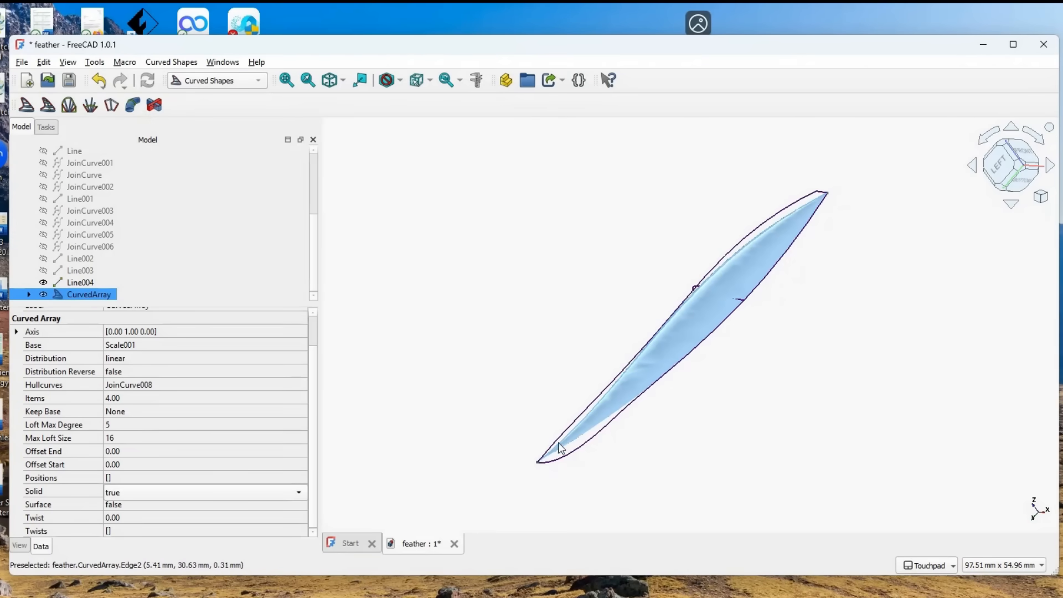
Step: Set the CurvedArray to 15 items with Loft Max Degree 15 and inspect the blade
left_click(129, 398)
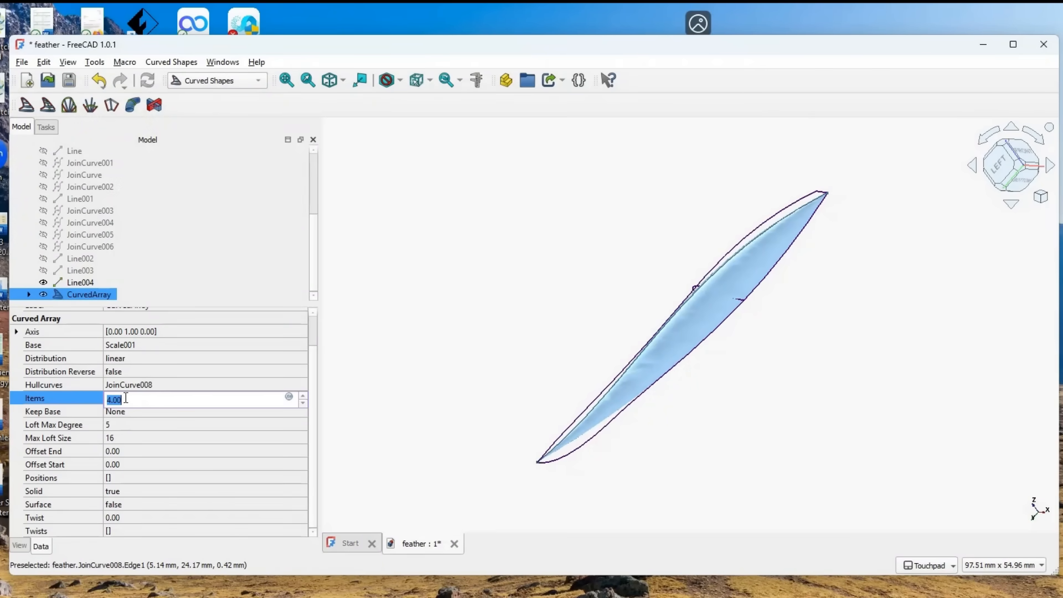
type("15")
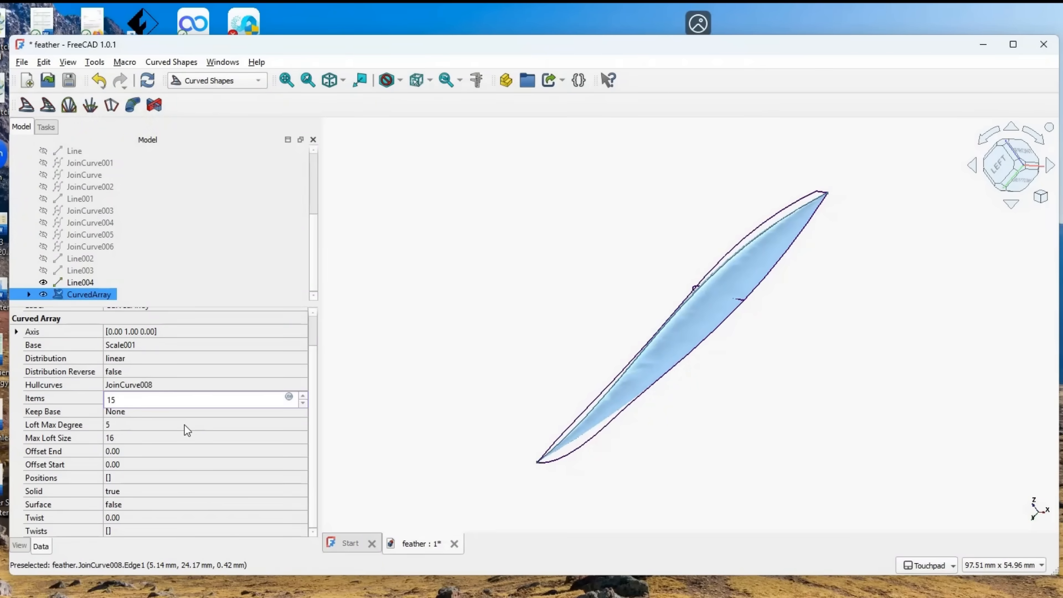
left_click(190, 427)
type("15")
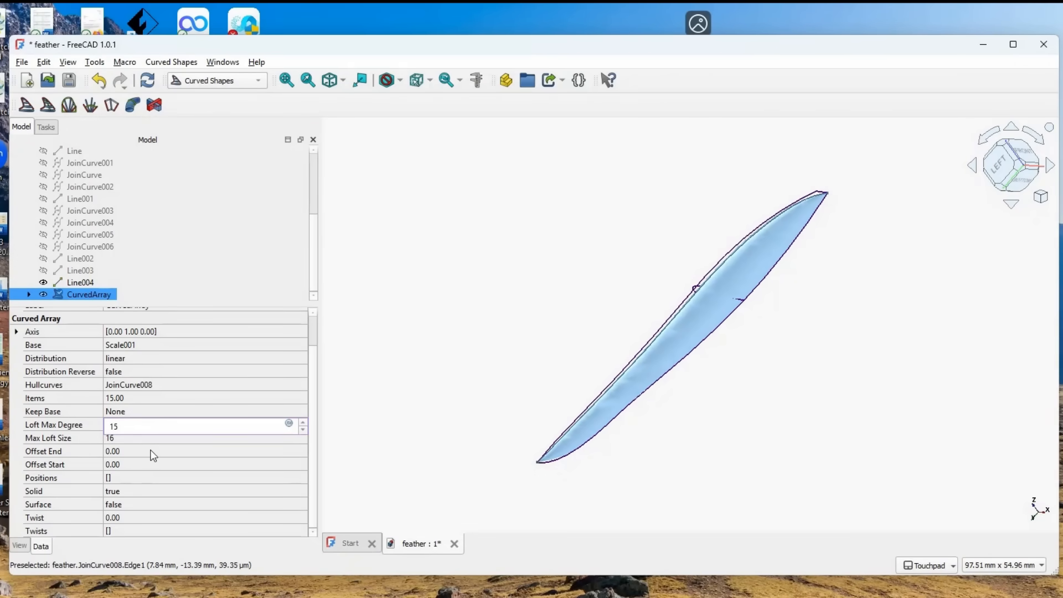
left_click(151, 450)
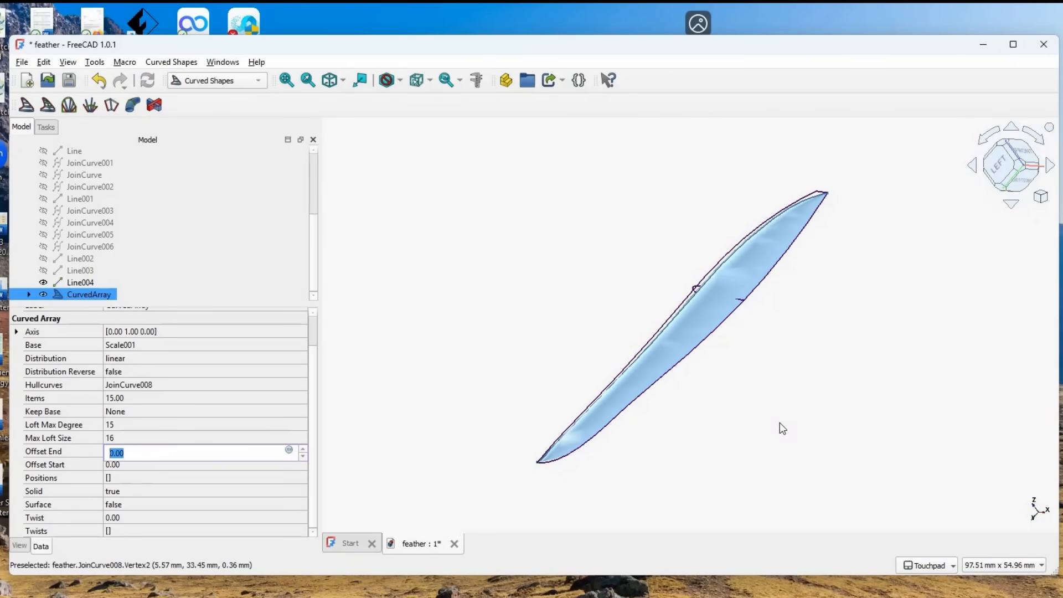
mouse_move(777, 428)
middle_mouse_down()
mouse_move(713, 391)
mouse_move(836, 507)
mouse_move(712, 426)
mouse_move(728, 441)
mouse_move(866, 538)
mouse_move(912, 541)
middle_mouse_up()
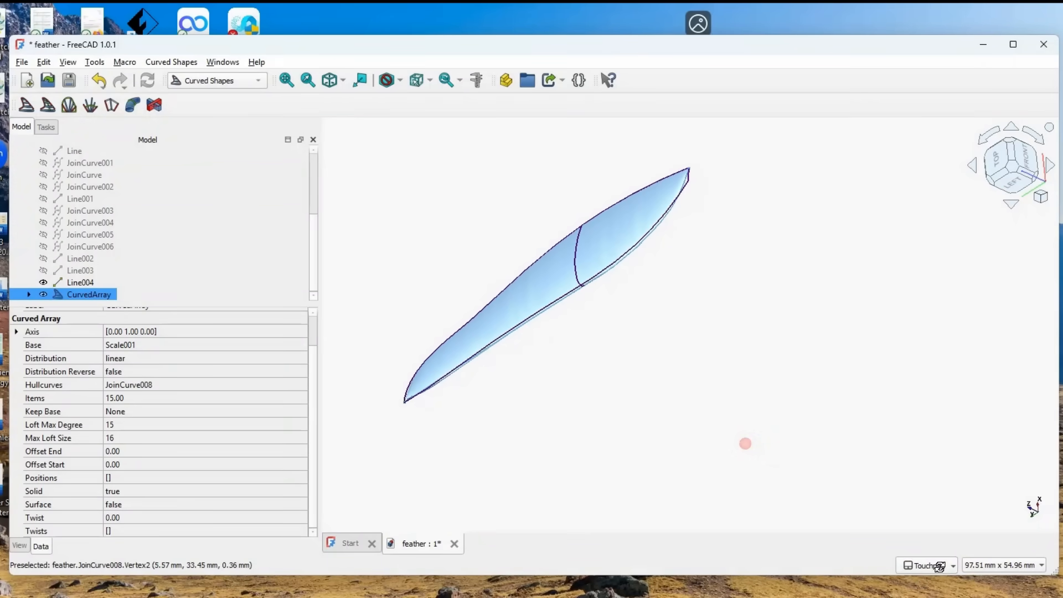
mouse_move(724, 376)
middle_mouse_down("shift")
mouse_move(860, 448)
mouse_move(858, 471)
middle_mouse_up("shift")
scroll(138, 427, "up", 1)
Step: Raise the CurvedArray Items count to 25 for a smoother vane
double_click(129, 434)
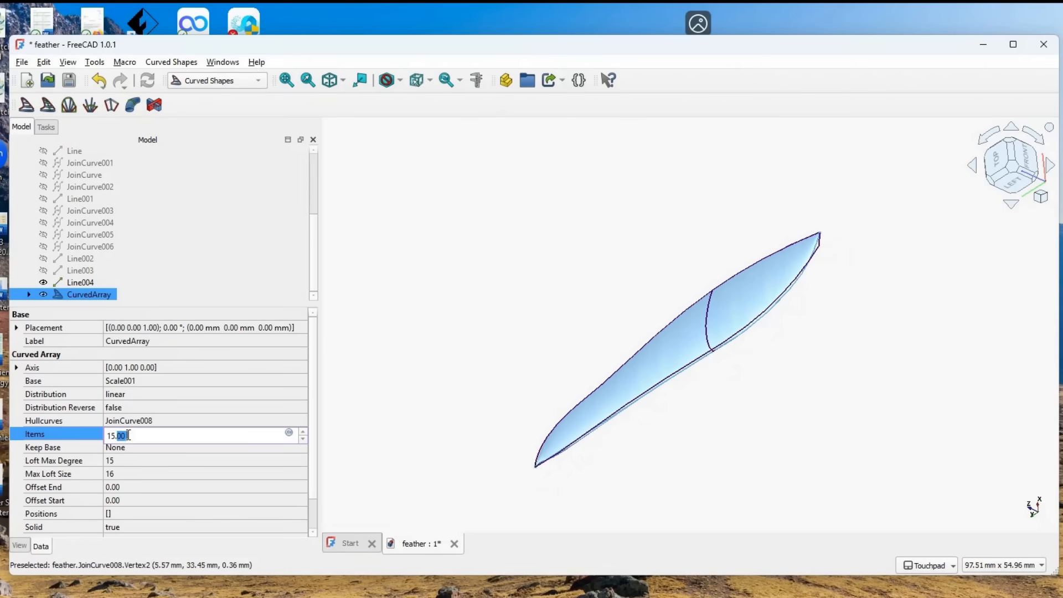
left_click_drag(151, 432, 89, 427)
type("25")
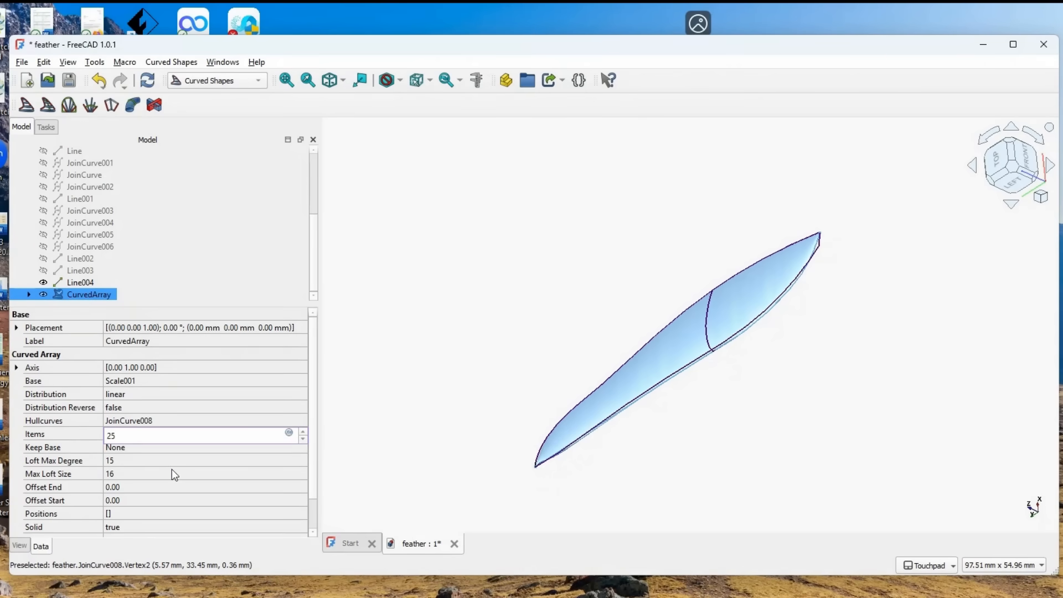
left_click(175, 461)
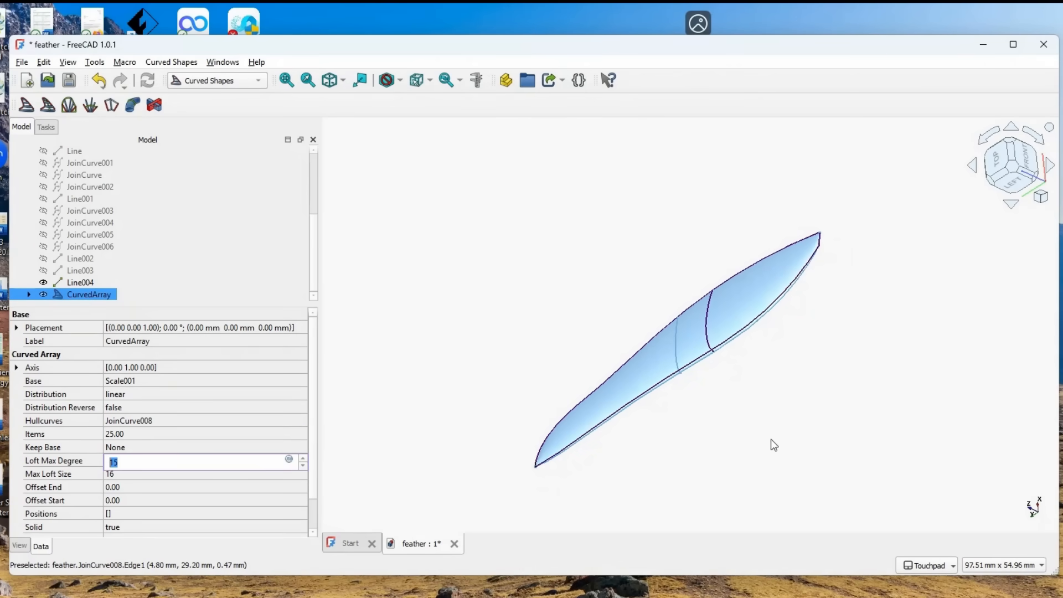